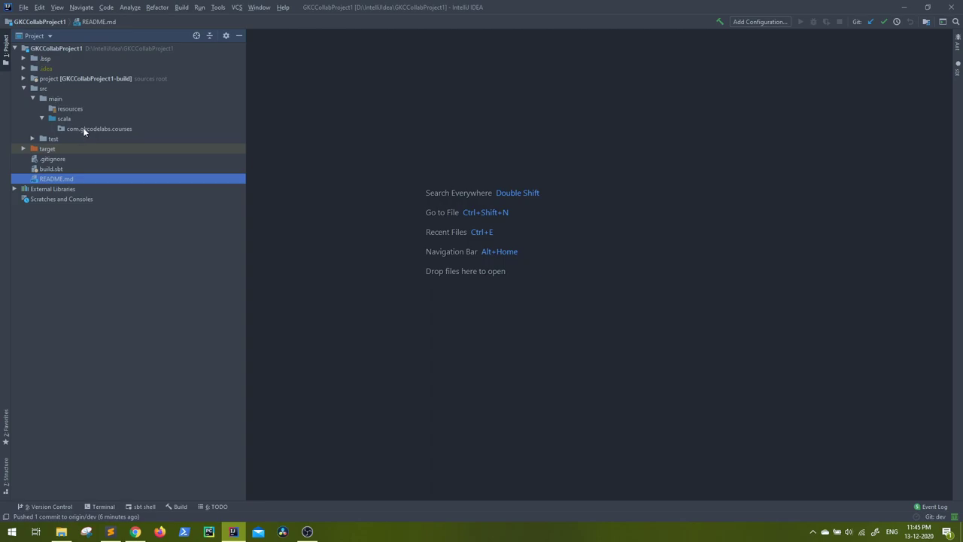
# Expand the test source folders down to the com.gkcodelabs.courses package and inspect the .idea/ entry in .gitignore.
pyautogui.click(32, 138)
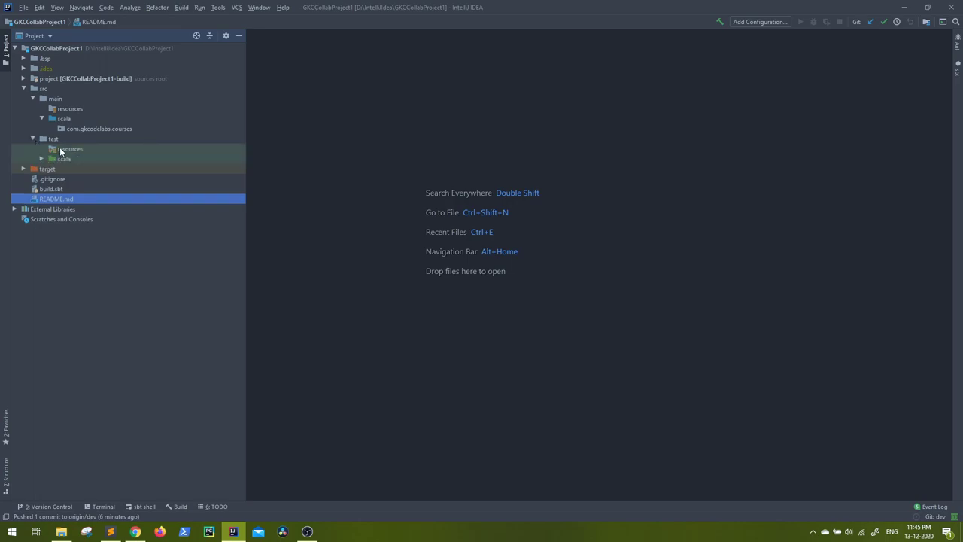
pyautogui.click(41, 158)
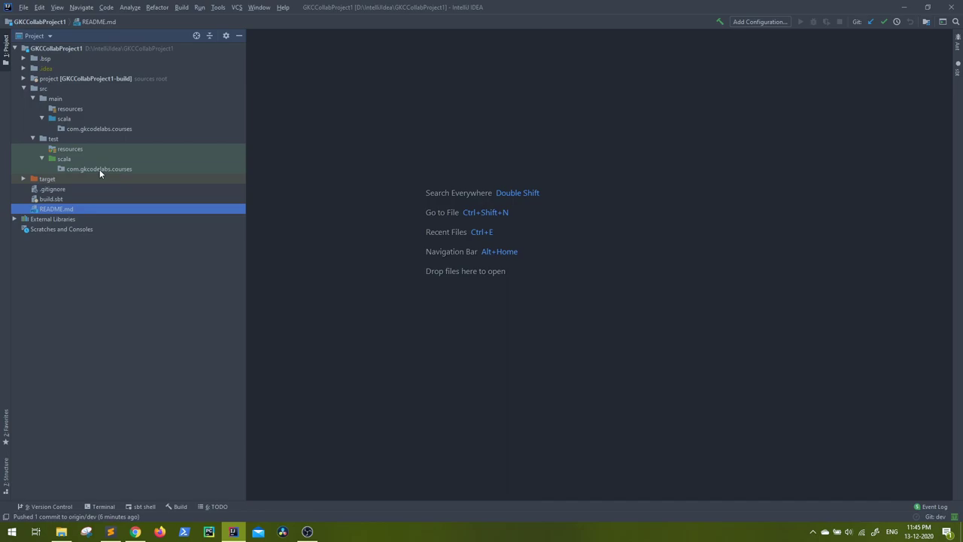
pyautogui.doubleClick(60, 189)
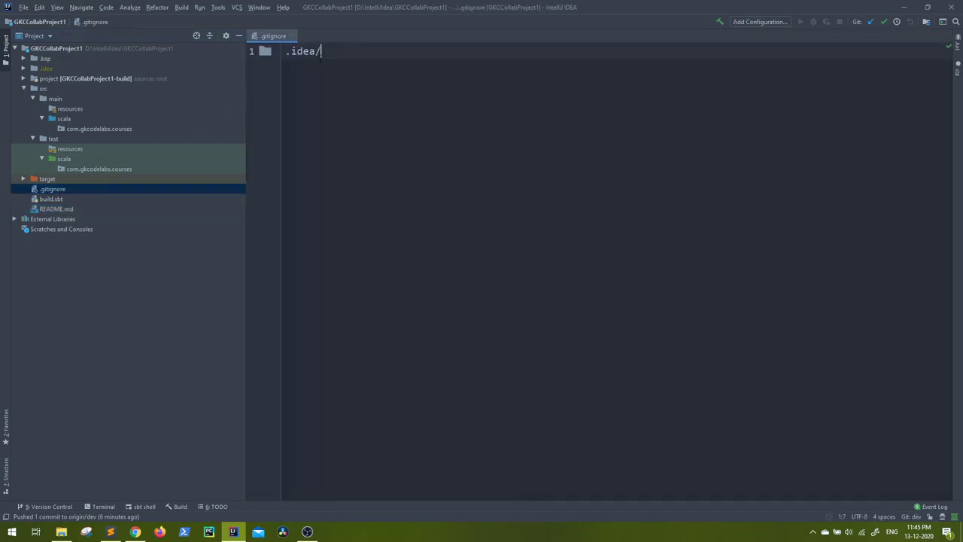
pyautogui.moveTo(322, 51); pyautogui.dragTo(277, 48)
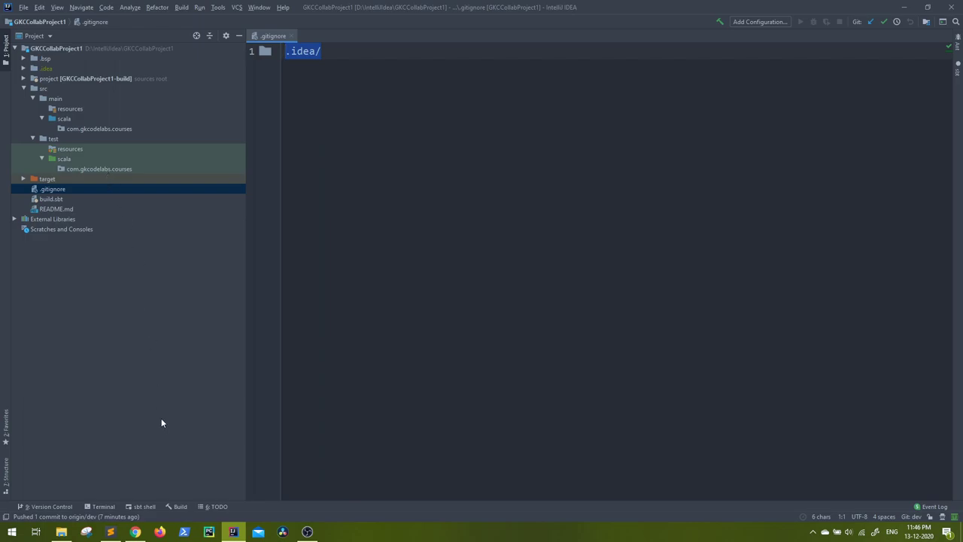
# Switch to Trello in Chrome and view the members page of the GK-Extended-Subscribers team.
pyautogui.click(135, 532)
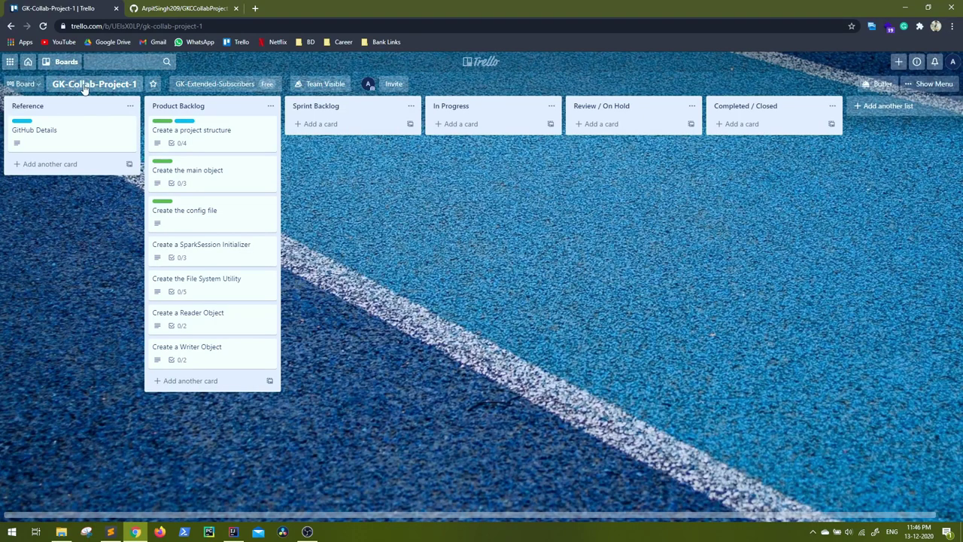
pyautogui.click(27, 62)
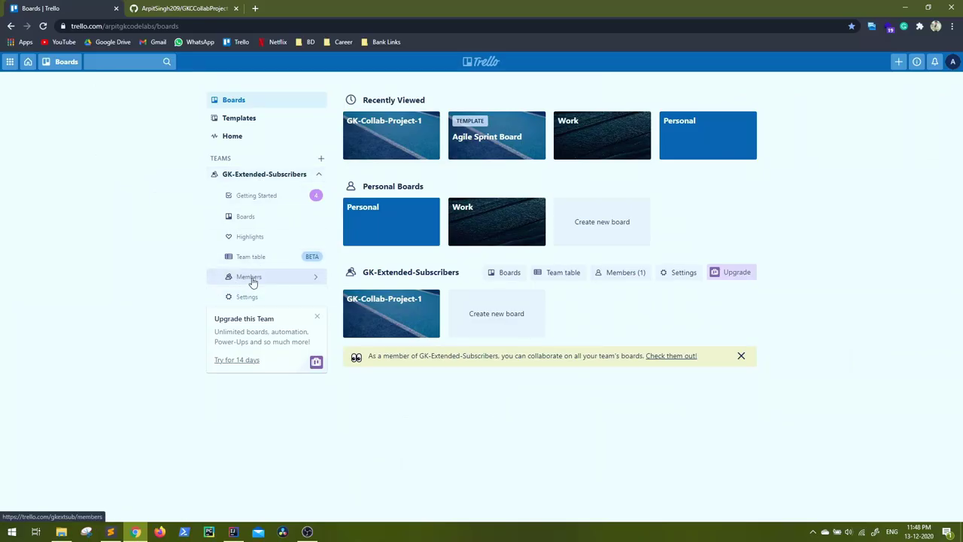
pyautogui.click(252, 281)
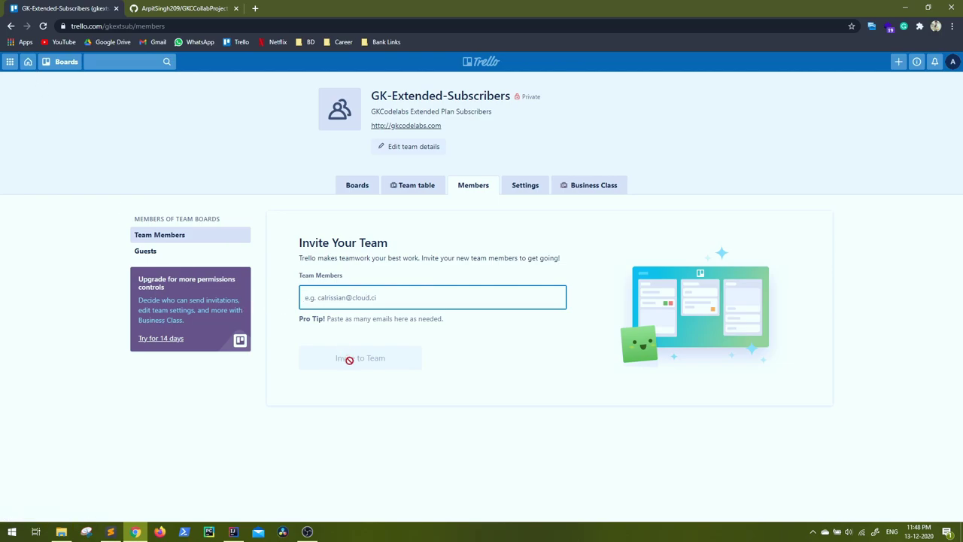
# Return to the GK-Collab-Project-1 board and read the branching instructions on the GitHub Details card.
pyautogui.click(28, 63)
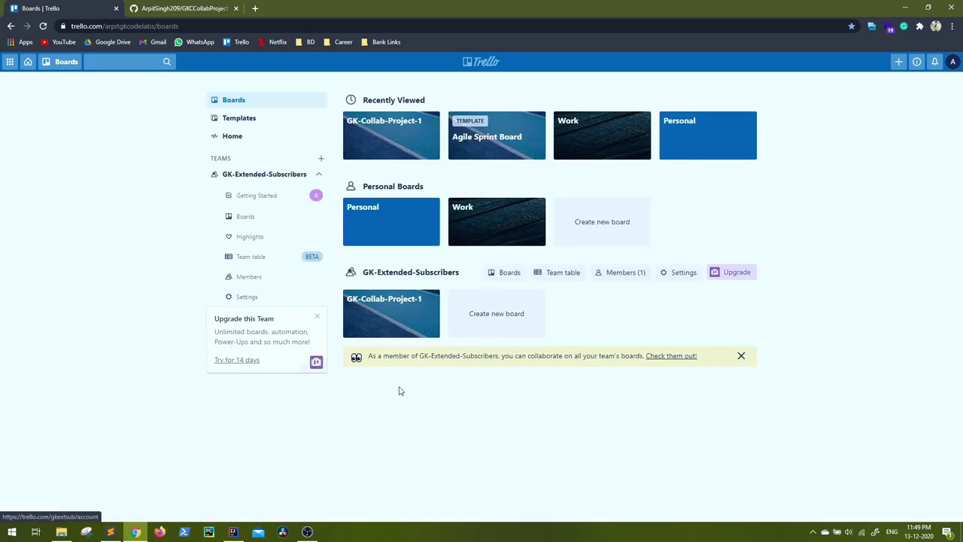
pyautogui.click(400, 322)
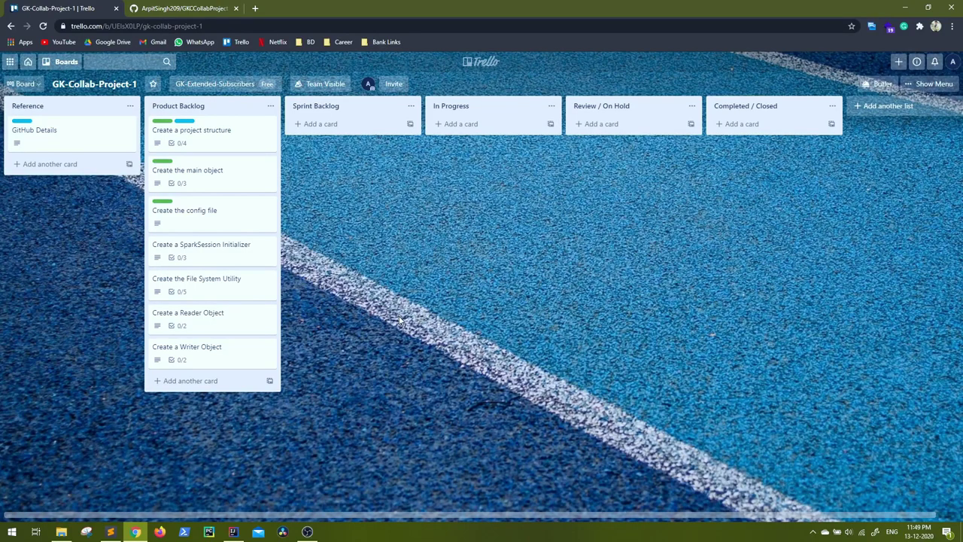
pyautogui.click(43, 134)
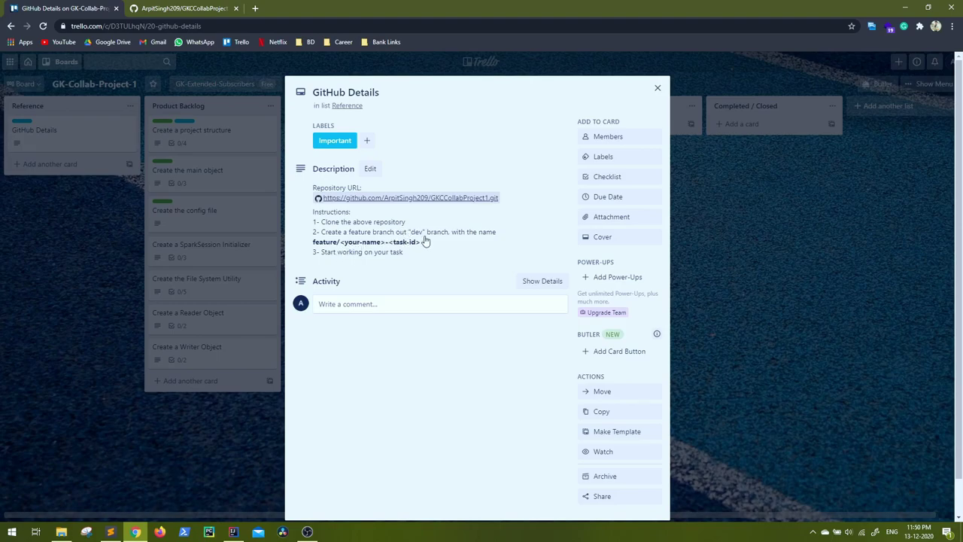
# In IntelliJ IDEA, create and check out a Git branch from dev, named feature/ followed by the developer's first name and -task1.
pyautogui.click(234, 532)
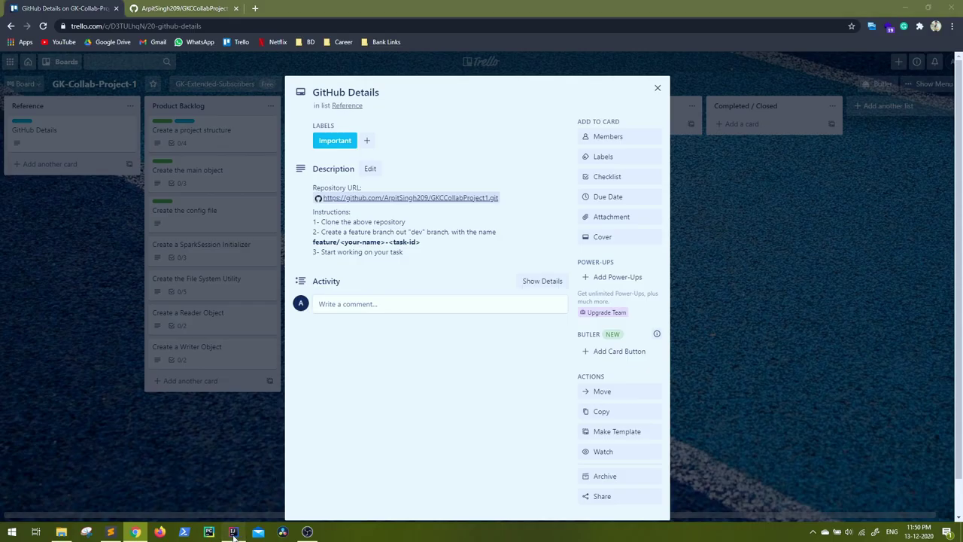
pyautogui.click(912, 516)
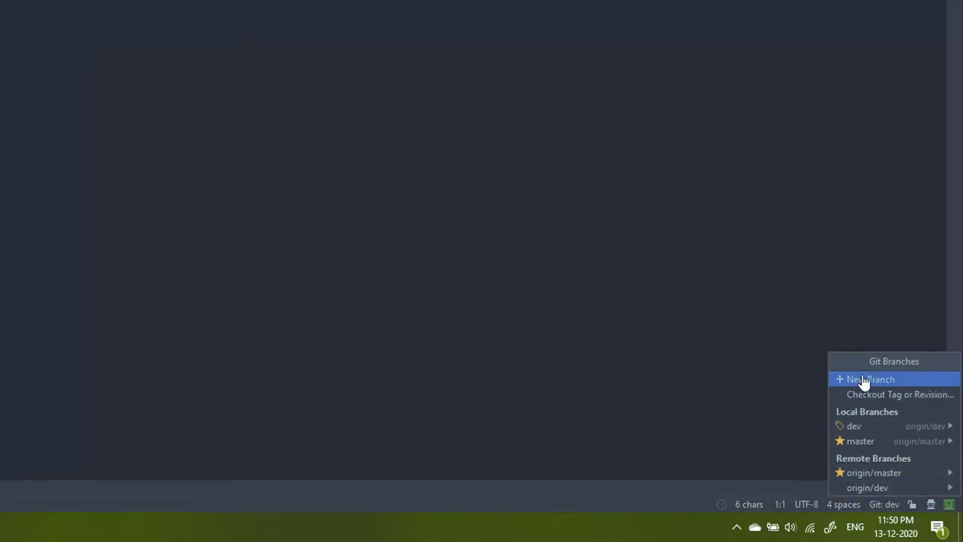
pyautogui.click(864, 381)
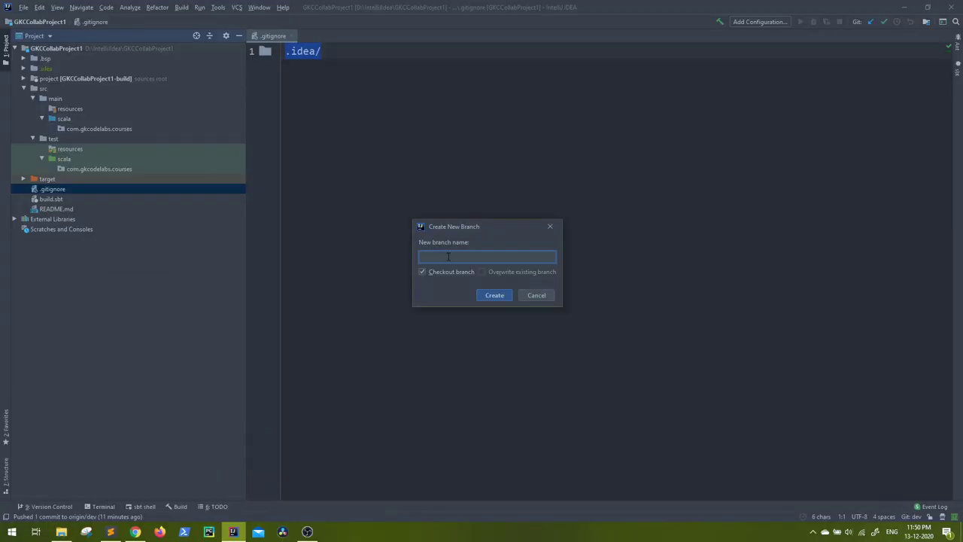
pyautogui.hotkey('alt', 'Tab')
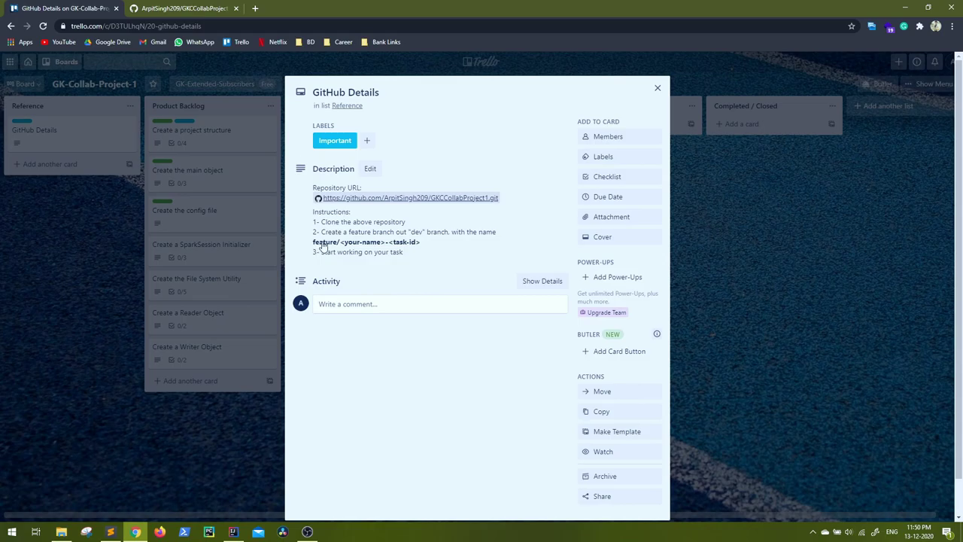
pyautogui.hotkey('alt', 'Tab')
pyautogui.write('feature')
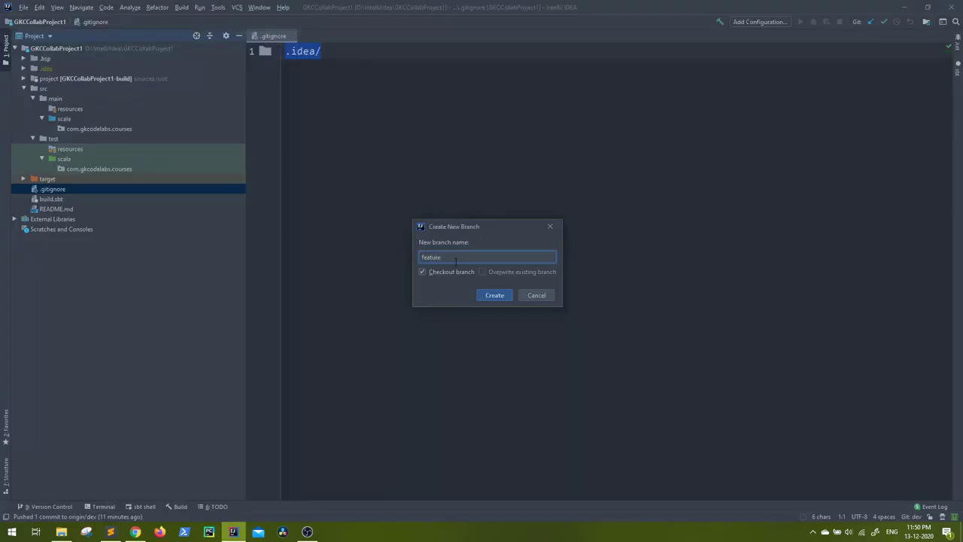
pyautogui.write('/')
pyautogui.hotkey('alt', 'Tab')
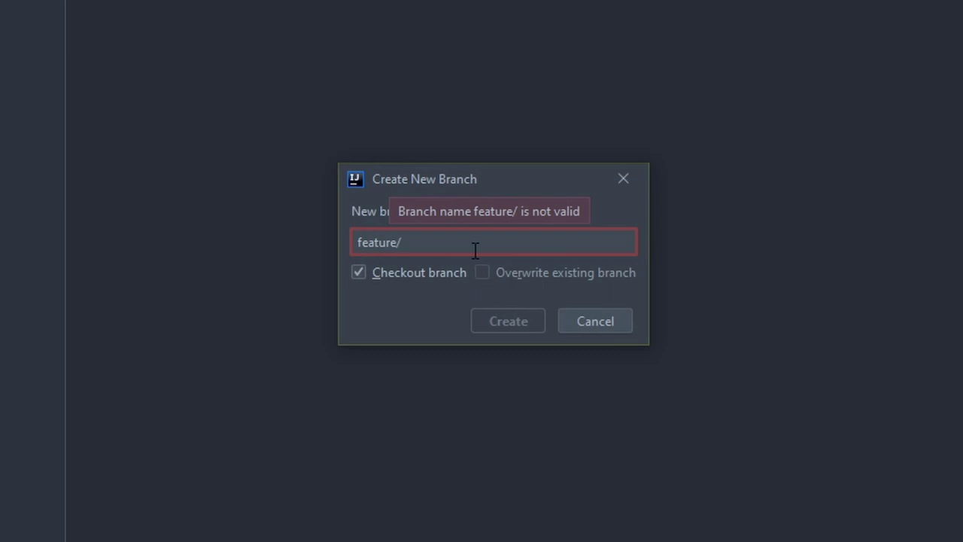
pyautogui.write('arpit')
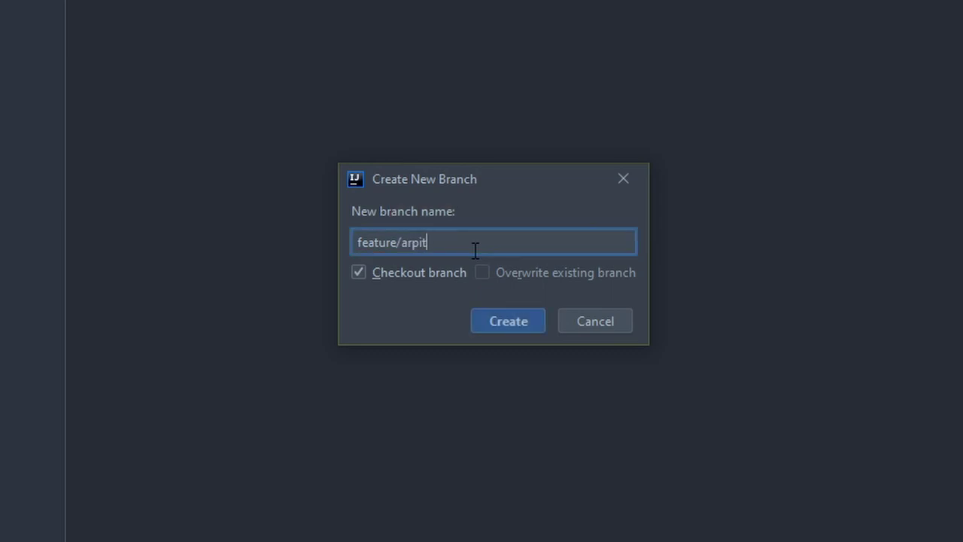
pyautogui.write('-task1')
pyautogui.click(492, 320)
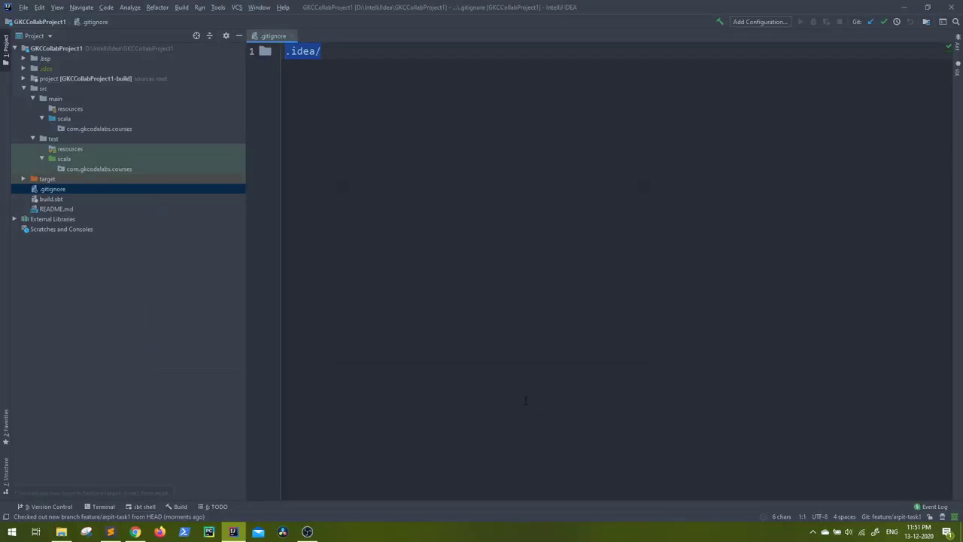
# Check the Git branch list, compare it with the GitHub Details instructions in Trello, and close the card.
pyautogui.click(883, 518)
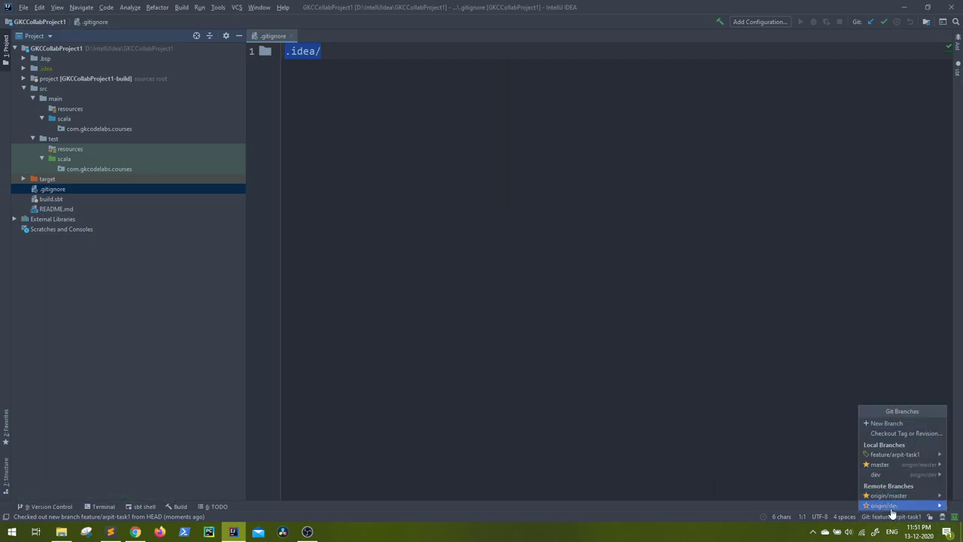
pyautogui.click(540, 344)
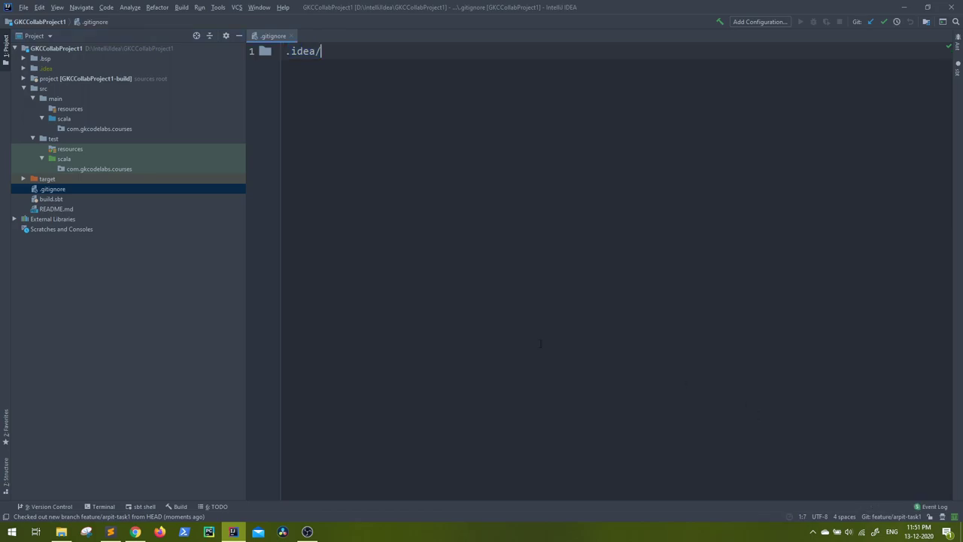
pyautogui.hotkey('alt', 'Tab')
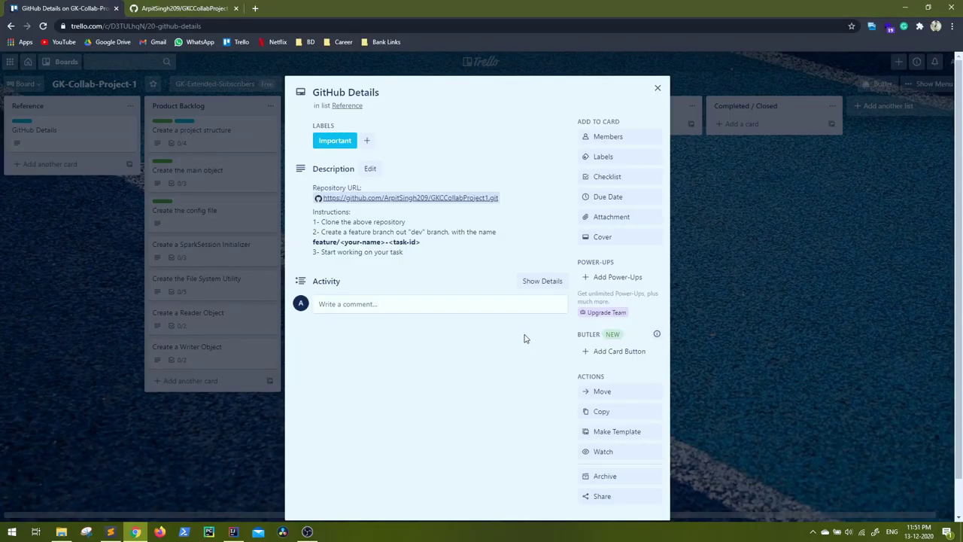
pyautogui.hotkey('alt', 'Tab')
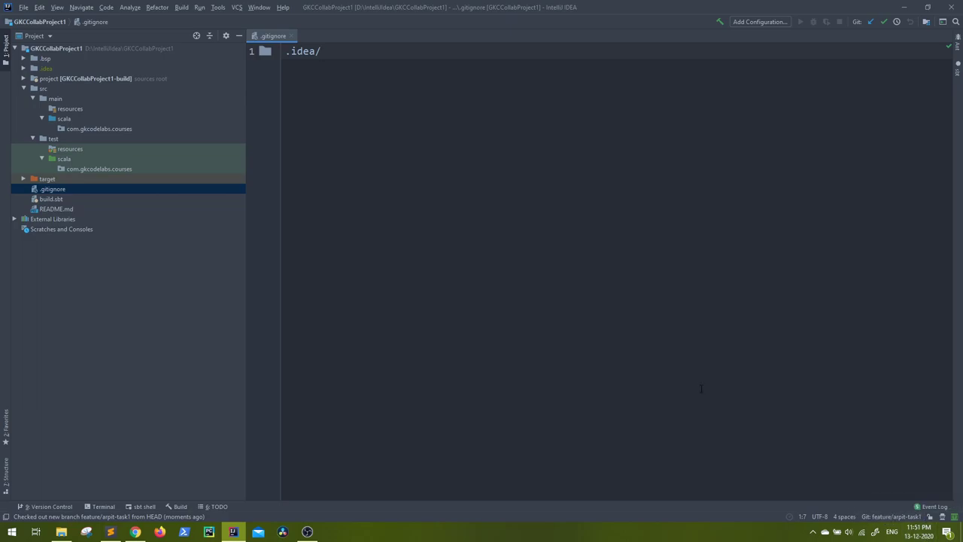
pyautogui.hotkey('alt', 'Tab')
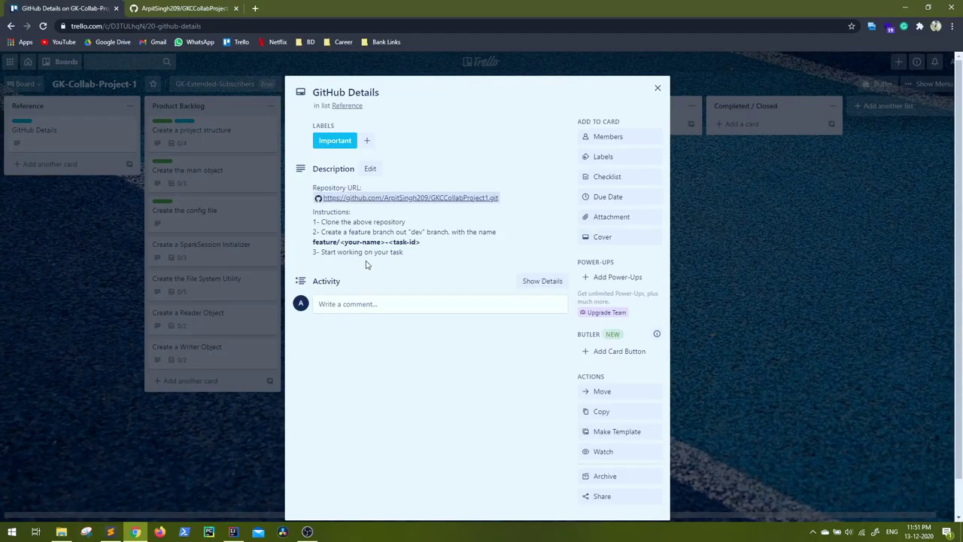
pyautogui.click(212, 135)
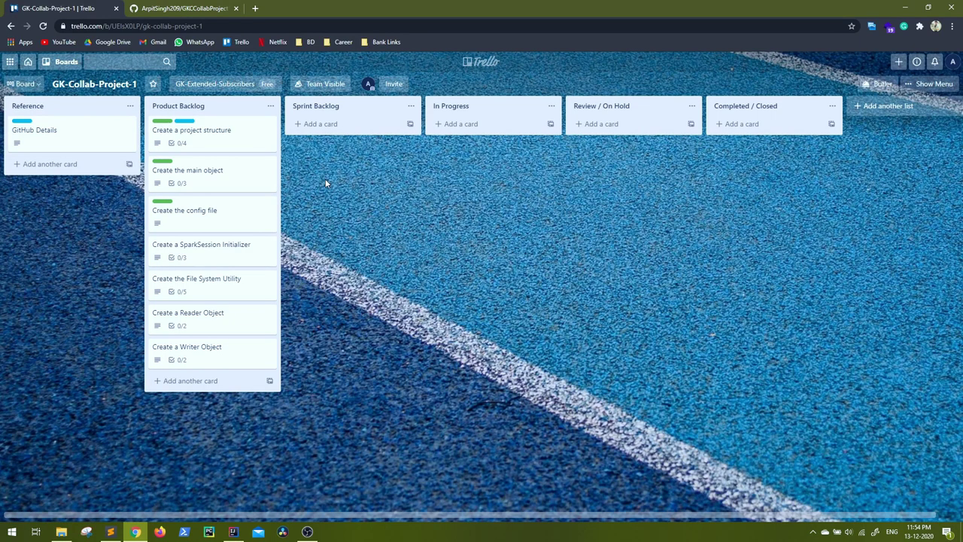
# Try moving the project structure and main object cards to Sprint Backlog, and return them to Product Backlog.
pyautogui.moveTo(182, 138); pyautogui.dragTo(334, 143)
pyautogui.moveTo(229, 147); pyautogui.dragTo(369, 179)
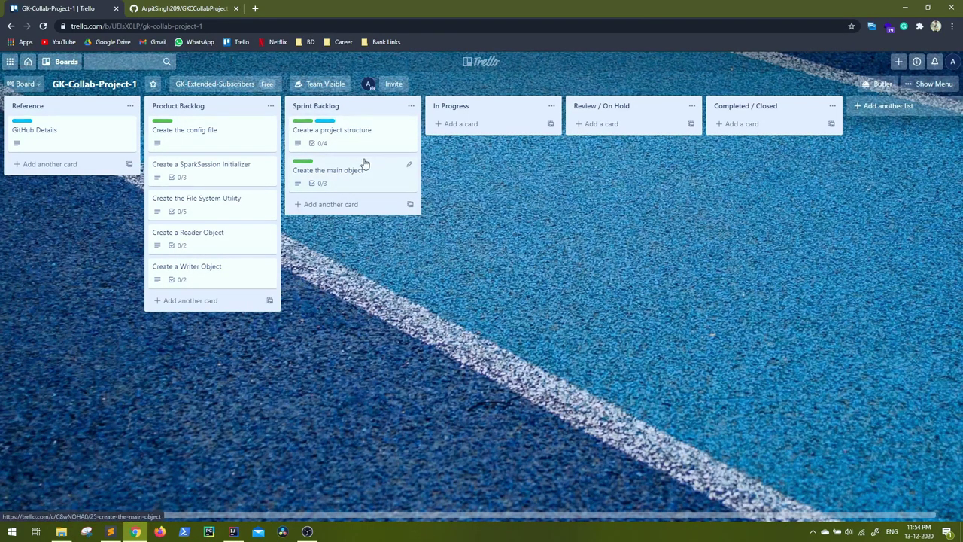
pyautogui.moveTo(364, 164); pyautogui.dragTo(165, 129)
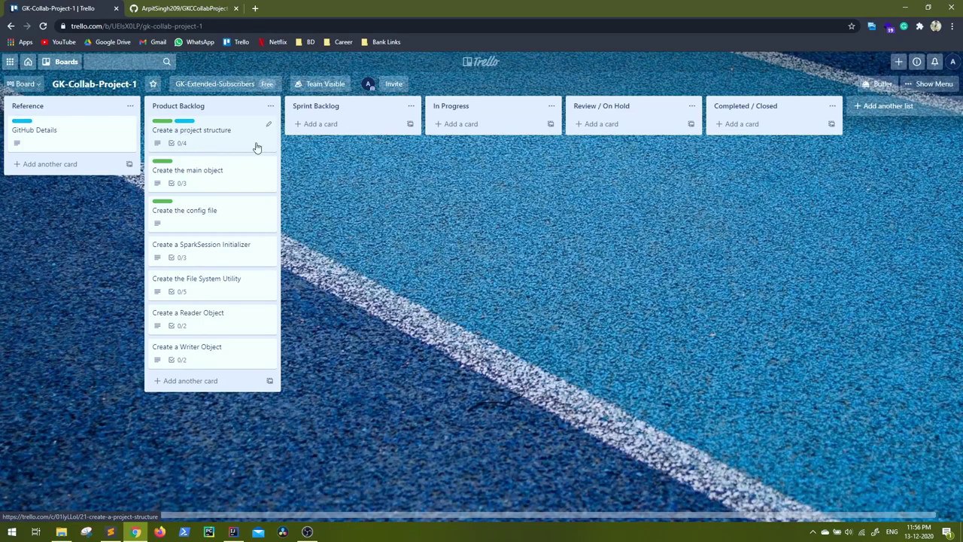
# Review the description, extra dependencies and task checklist of the "Create a project structure" card.
pyautogui.click(195, 133)
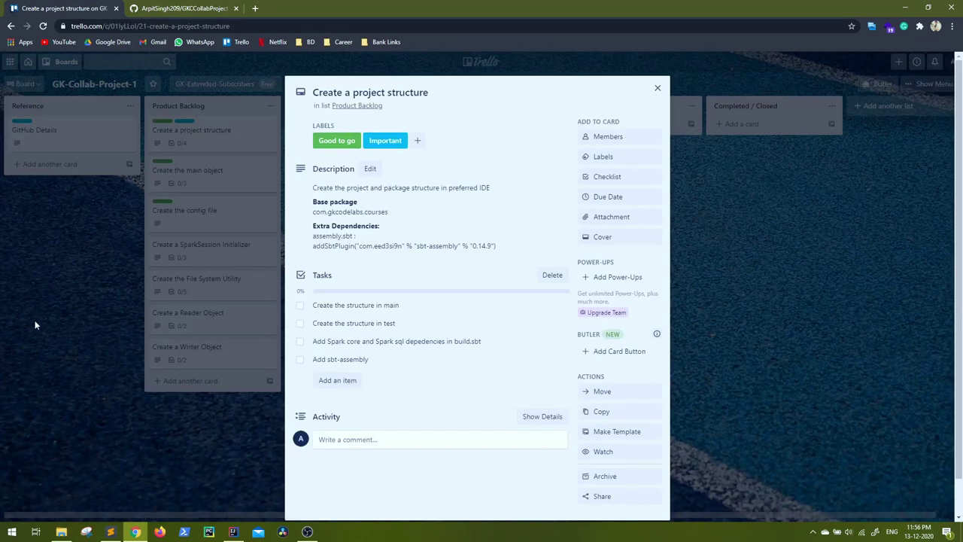
pyautogui.click(34, 323)
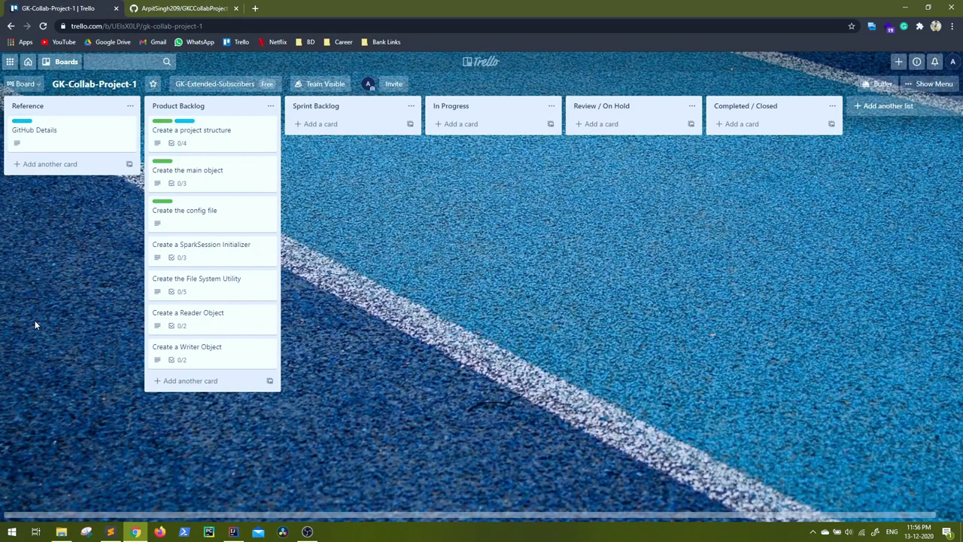
pyautogui.click(214, 134)
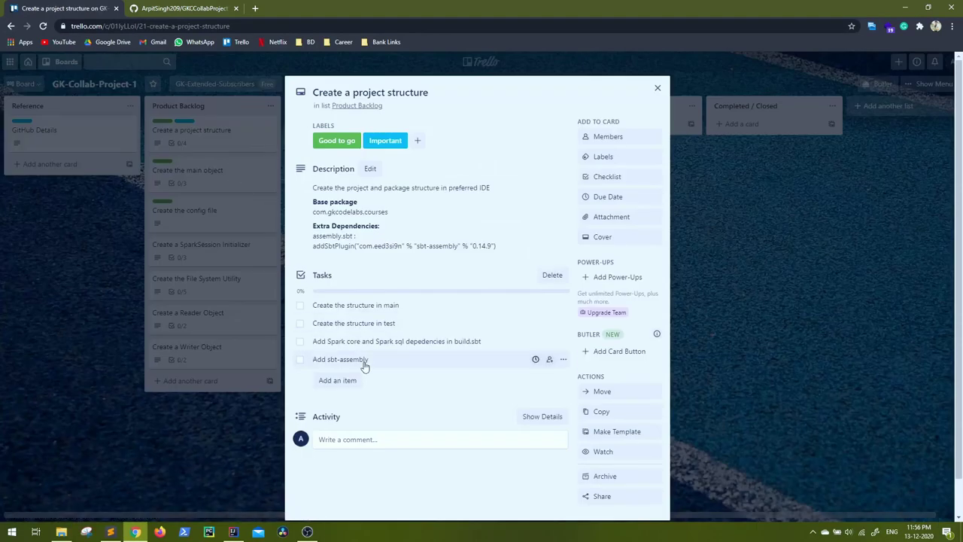
pyautogui.scroll(-1, 342, 399)
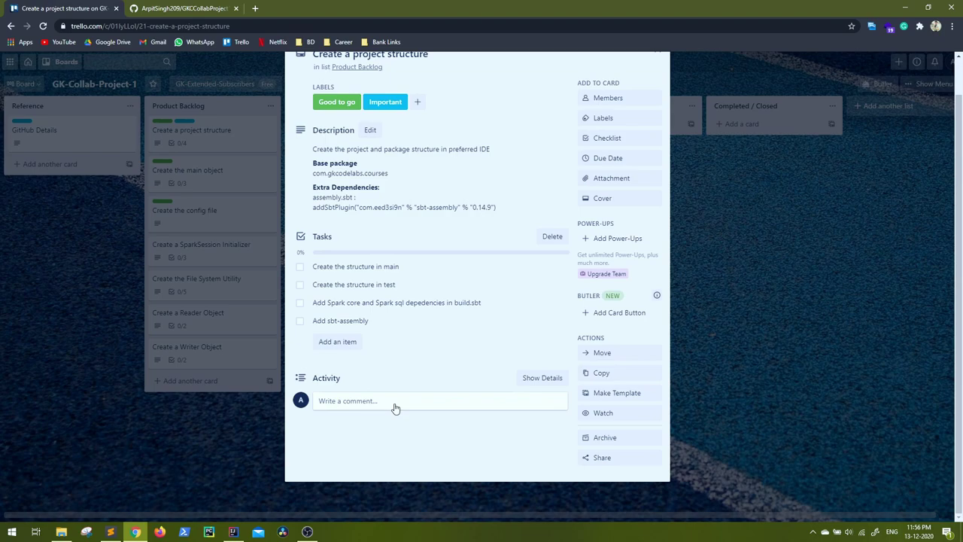
pyautogui.click(197, 443)
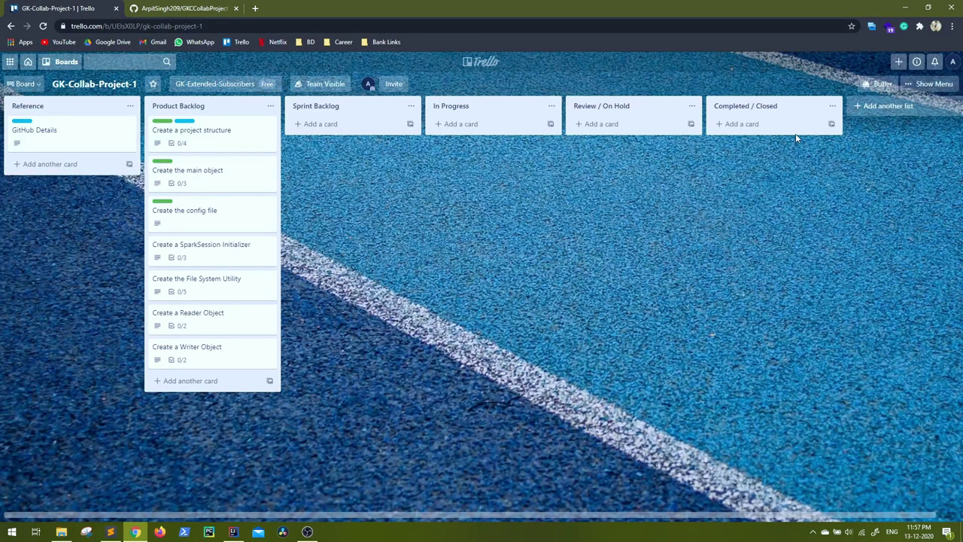
pyautogui.click(209, 132)
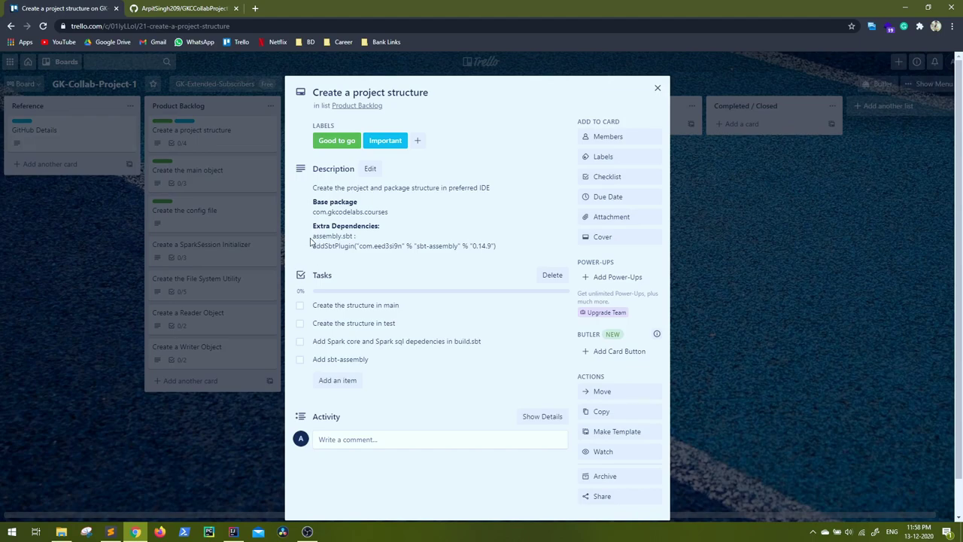
# Switch to IntelliJ IDEA and open assembly.sbt from the project build folder.
pyautogui.click(233, 532)
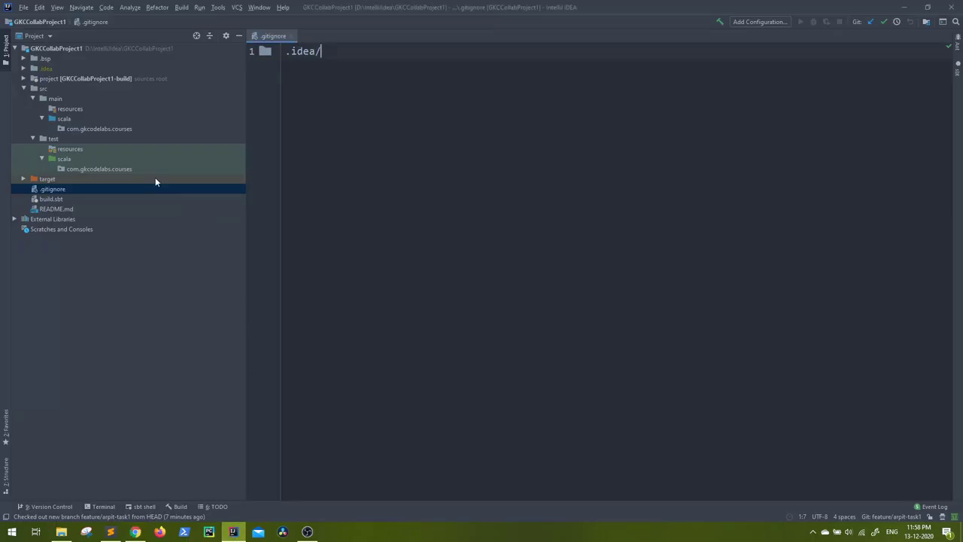
pyautogui.click(24, 79)
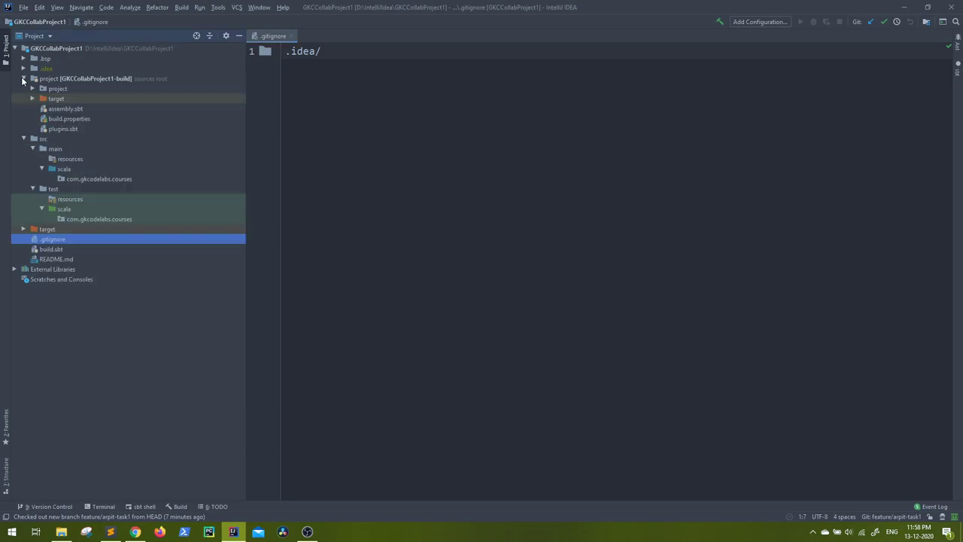
pyautogui.doubleClick(73, 108)
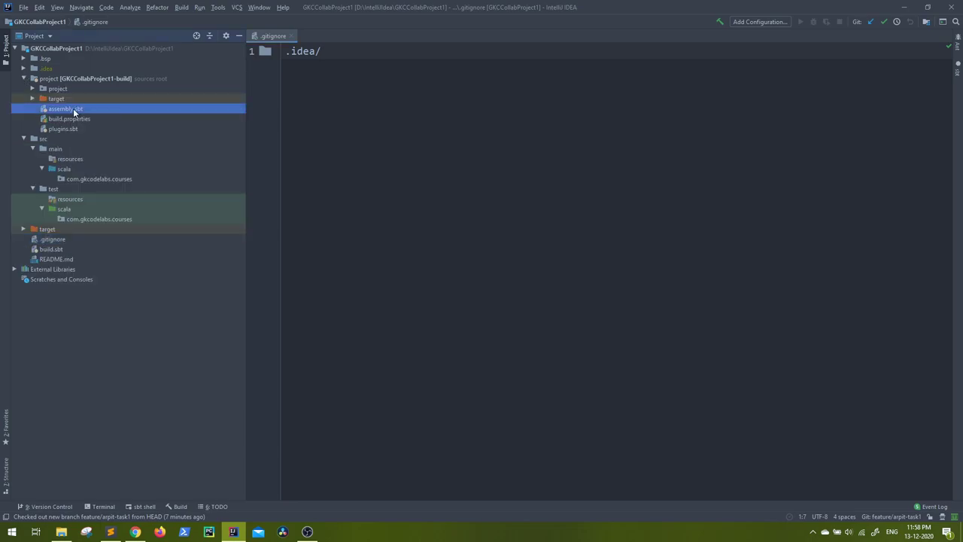
# Highlight the sbt-assembly plugin line in assembly.sbt and compare it with the open "Create a project structure" card in Trello.
pyautogui.hotkey('ctrl', 'a')
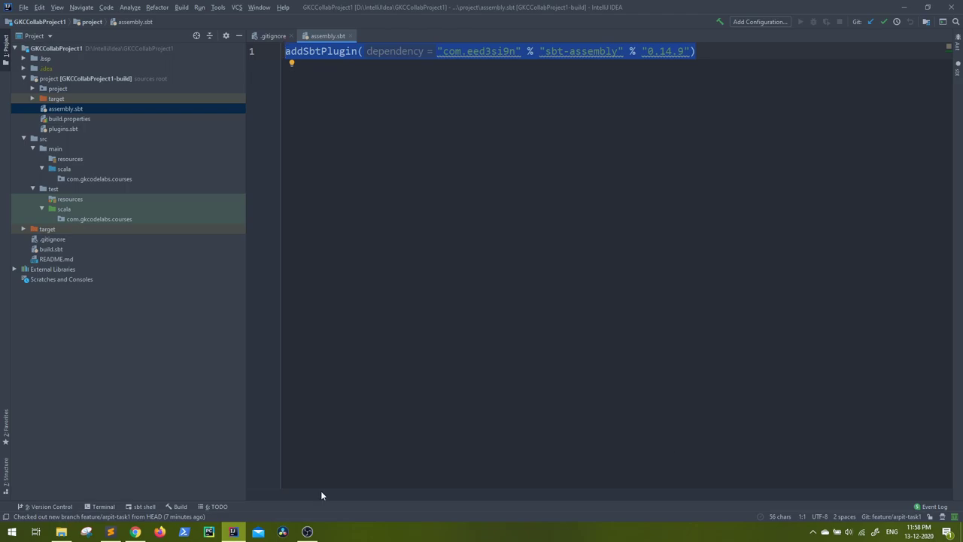
pyautogui.click(134, 532)
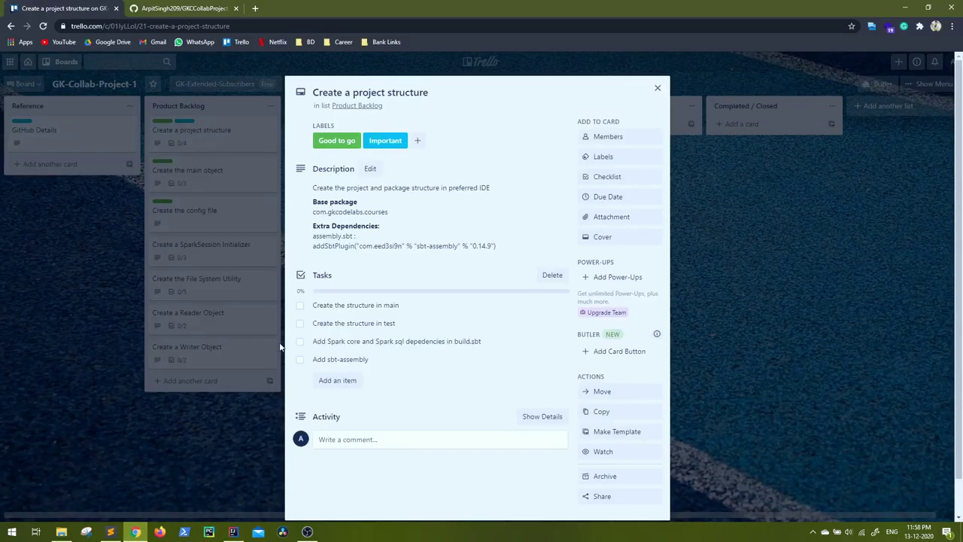
pyautogui.scroll(-1, 383, 254)
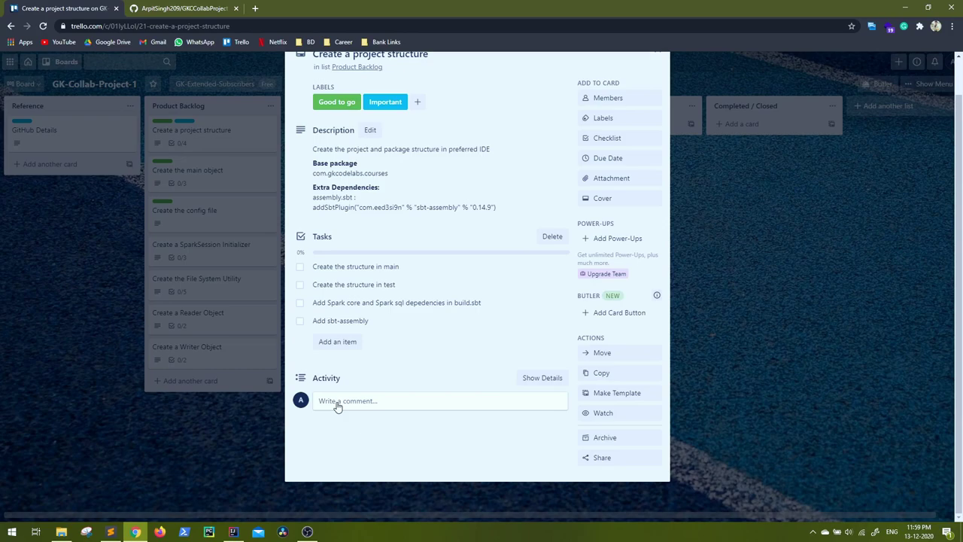
# Try ticking off all four tasks on the project structure card, clear them again, and close the card.
pyautogui.click(299, 268)
pyautogui.click(299, 285)
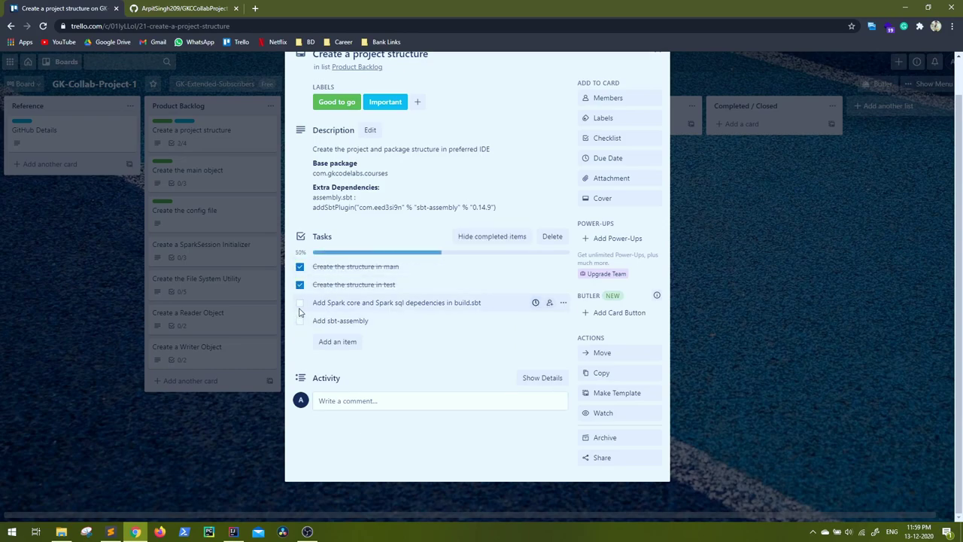
pyautogui.click(300, 305)
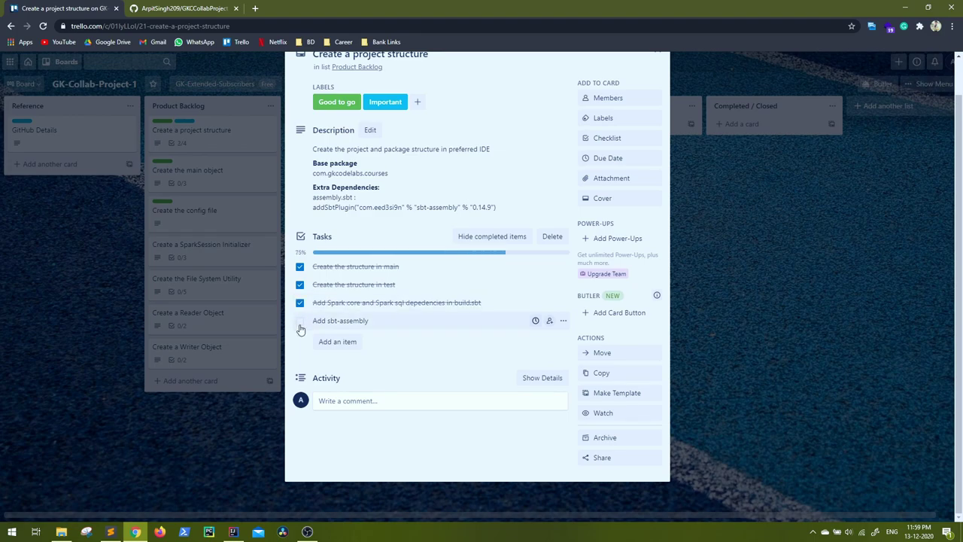
pyautogui.click(300, 322)
pyautogui.click(299, 320)
pyautogui.click(299, 302)
pyautogui.click(299, 284)
pyautogui.click(299, 266)
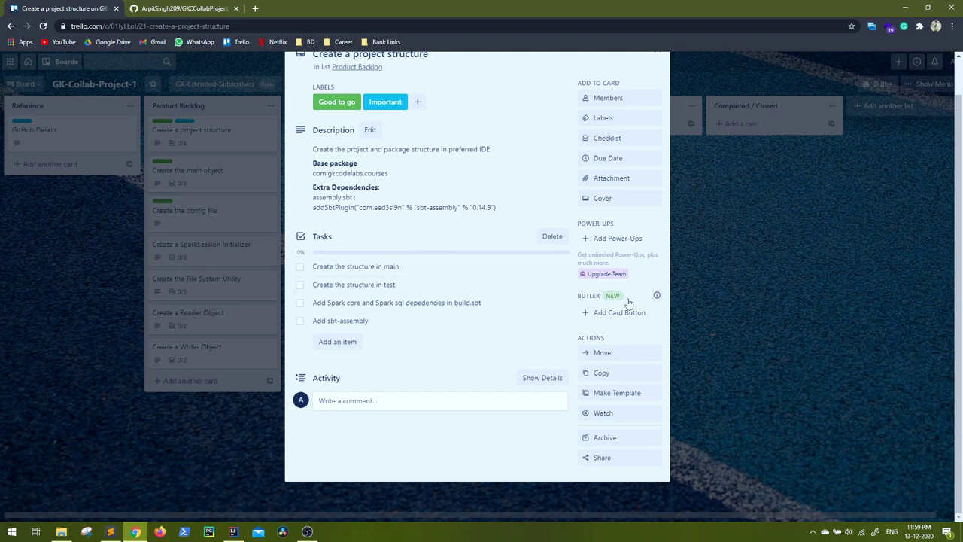
pyautogui.click(743, 320)
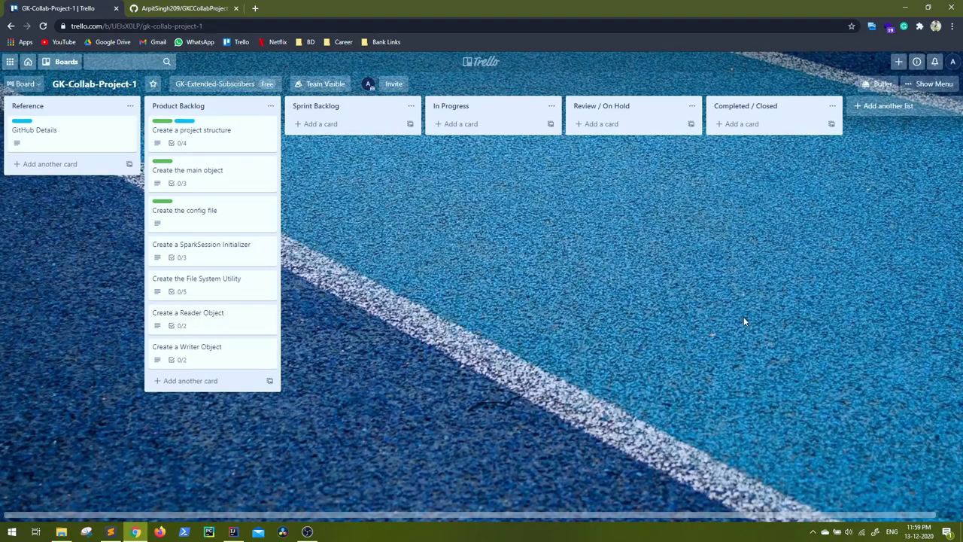
# Review the "Create the main object" card, try ticking off its three tasks, clear them again, and close the card.
pyautogui.click(212, 175)
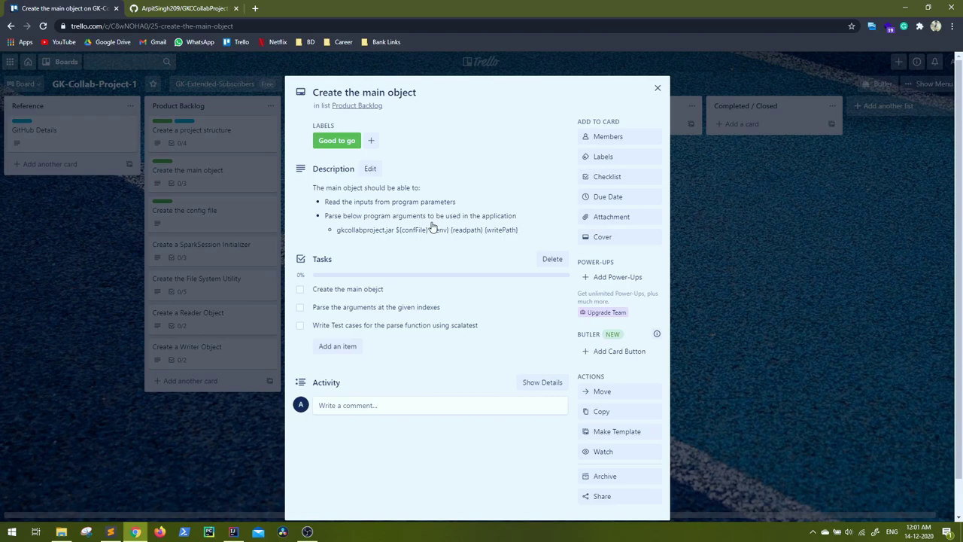
pyautogui.click(302, 292)
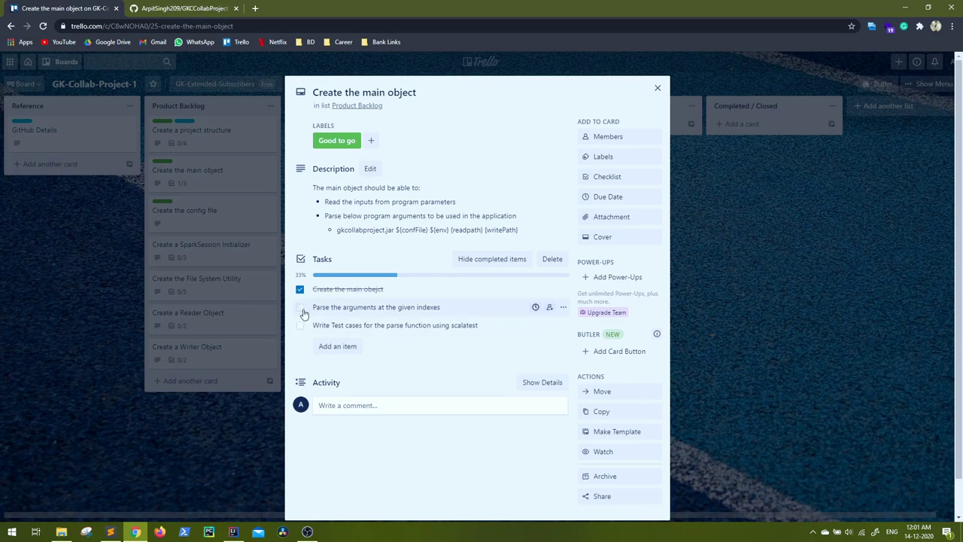
pyautogui.click(302, 310)
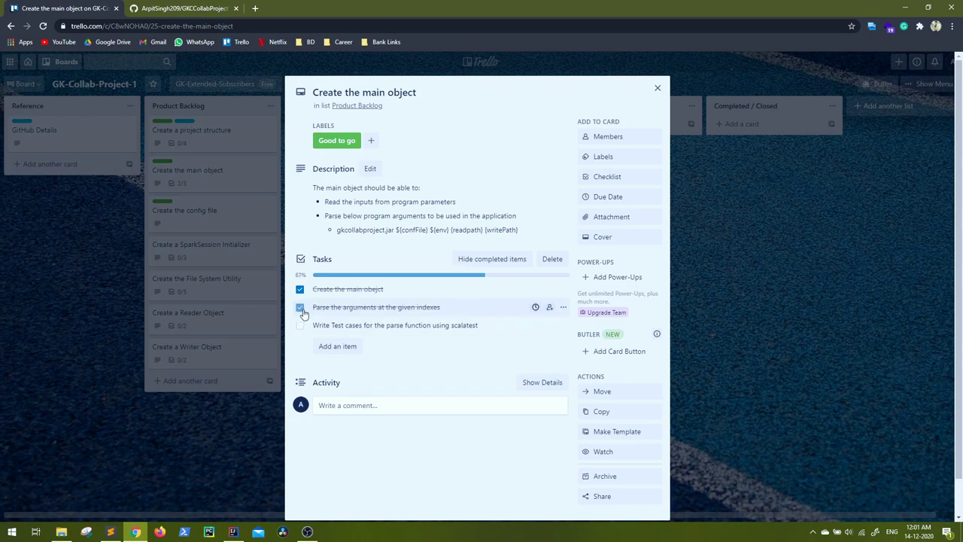
pyautogui.click(299, 327)
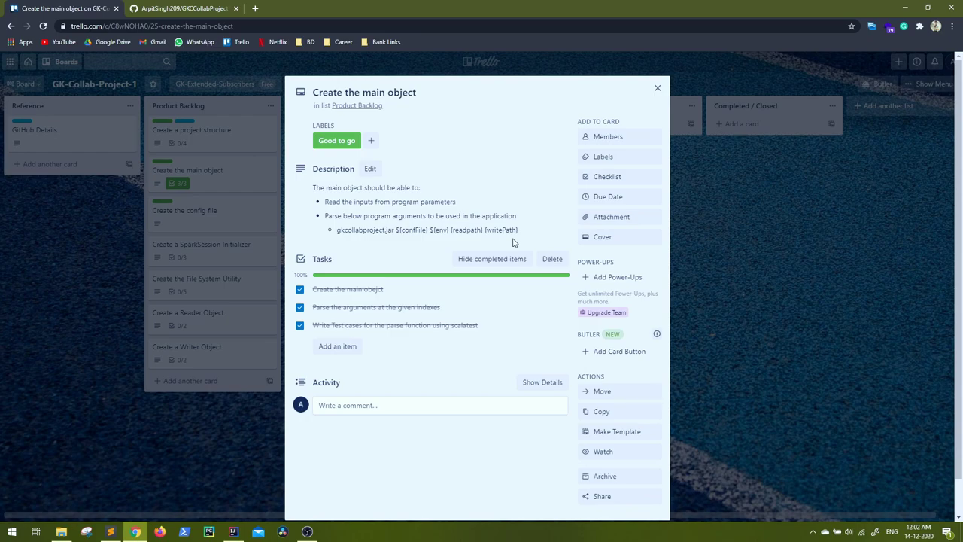
pyautogui.click(300, 289)
pyautogui.click(299, 307)
pyautogui.click(299, 325)
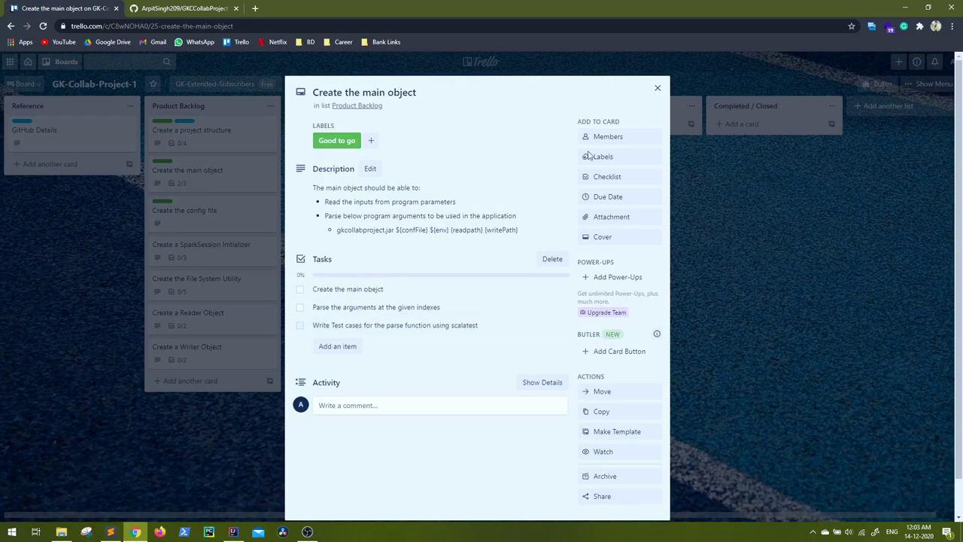
pyautogui.click(657, 88)
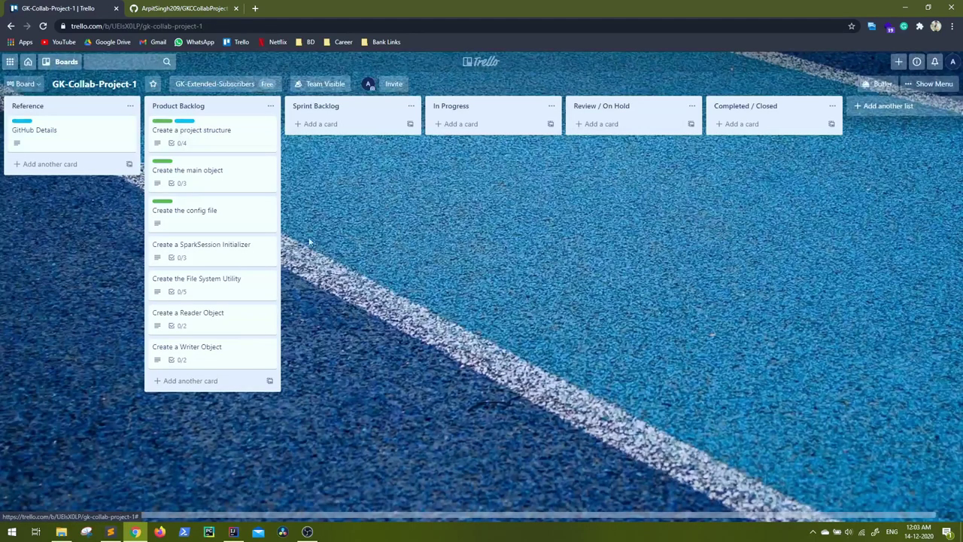
# Read the "Create the config file" card and locate the main and test resources folders for the .conf files in IntelliJ IDEA.
pyautogui.click(211, 222)
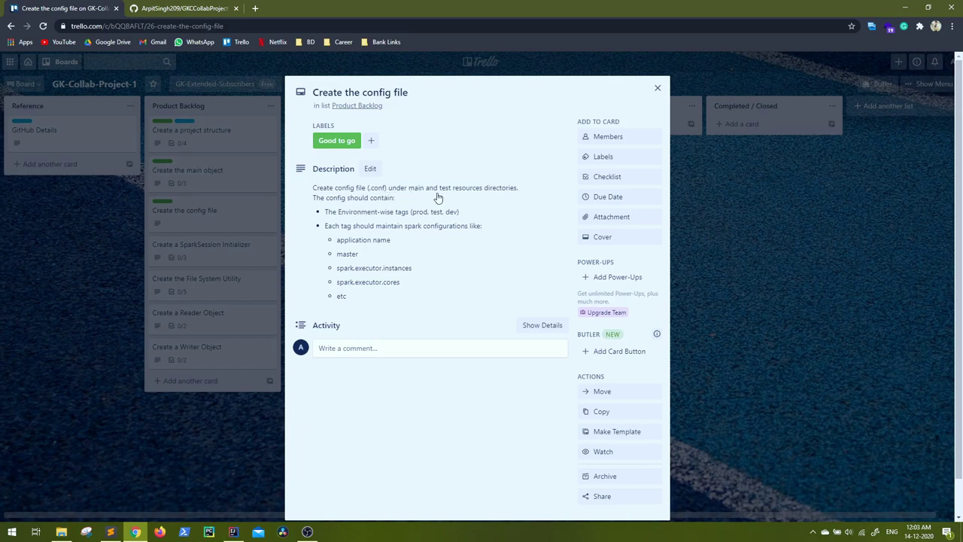
pyautogui.click(233, 532)
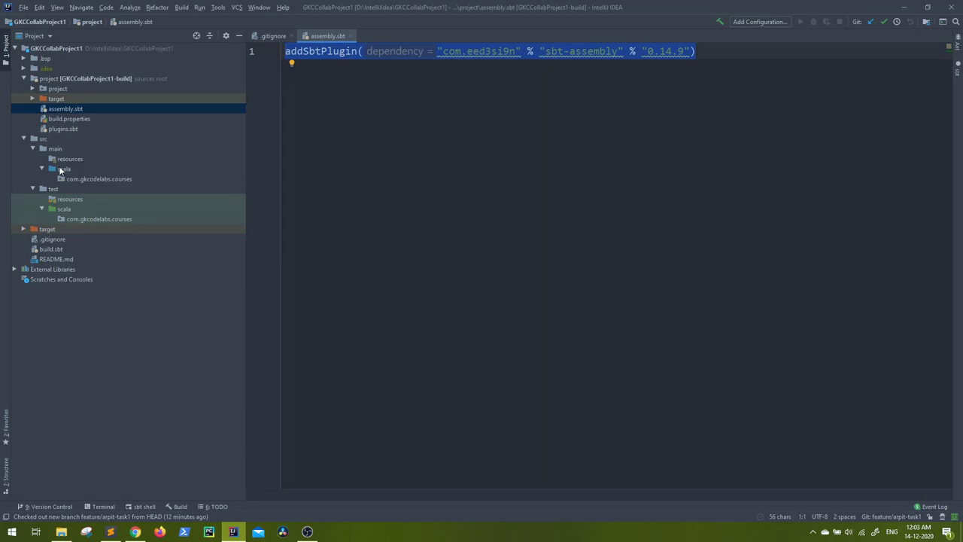
pyautogui.click(50, 150)
pyautogui.click(64, 159)
pyautogui.rightClick(63, 158)
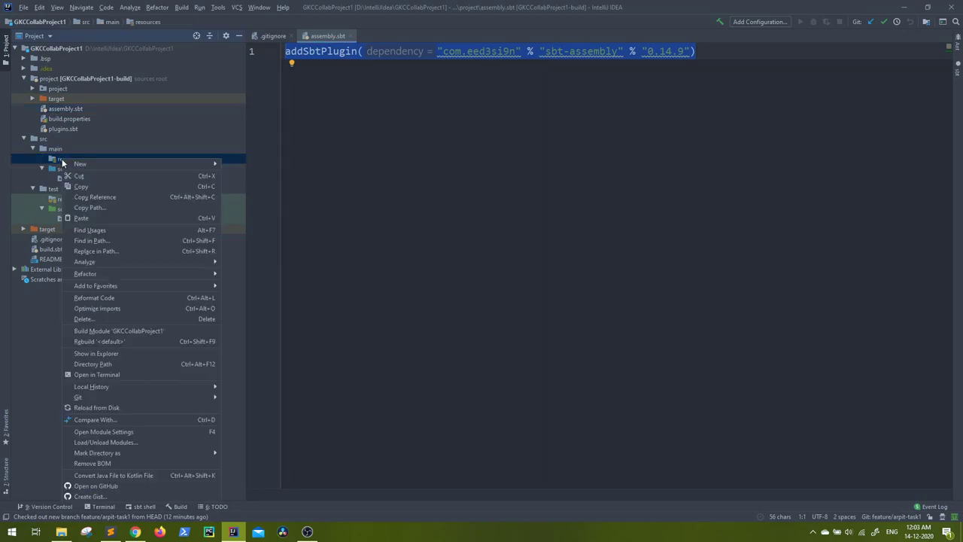
pyautogui.click(218, 129)
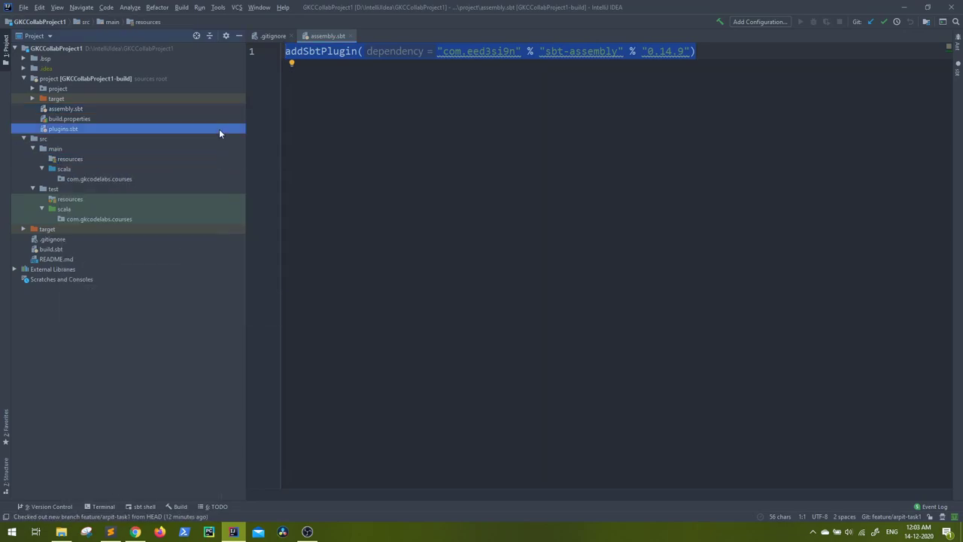
pyautogui.click(71, 200)
pyautogui.rightClick(70, 201)
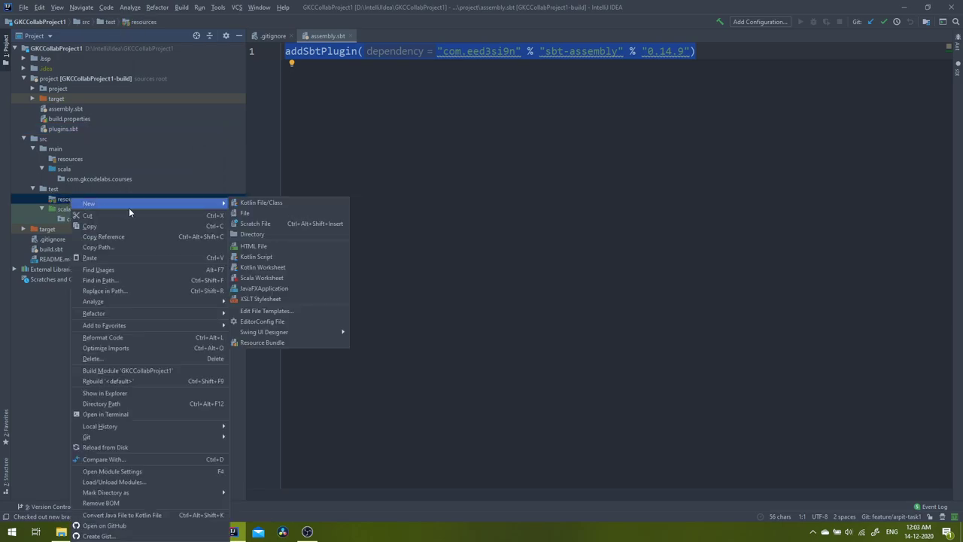
pyautogui.click(39, 307)
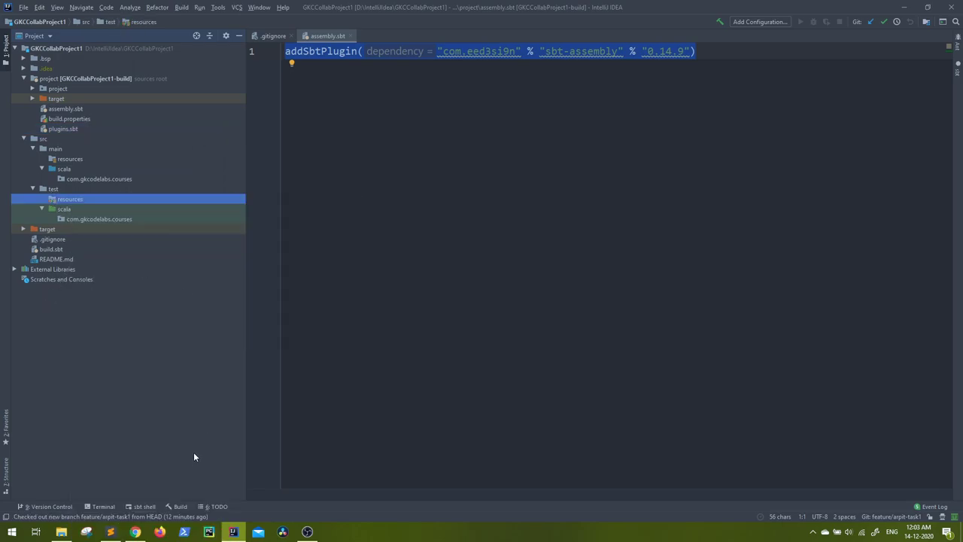
# Switch back to Trello, finish reading the config file card, and open the "Create a SparkSession Initializer" card.
pyautogui.click(136, 533)
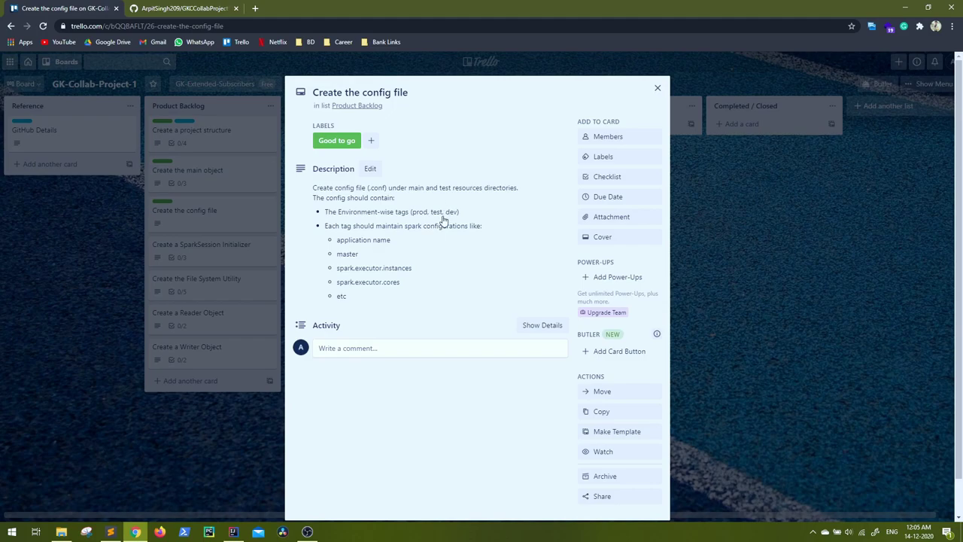
pyautogui.click(707, 274)
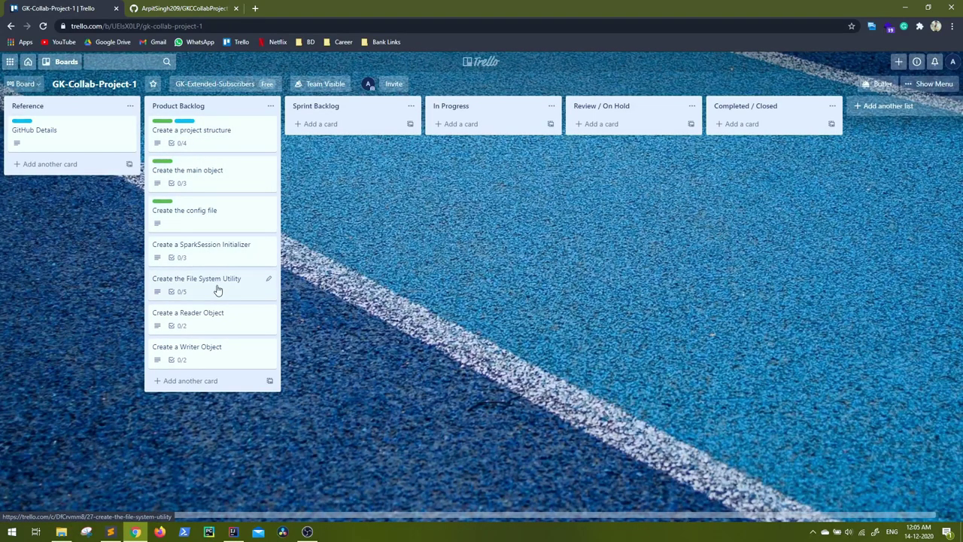
pyautogui.click(207, 248)
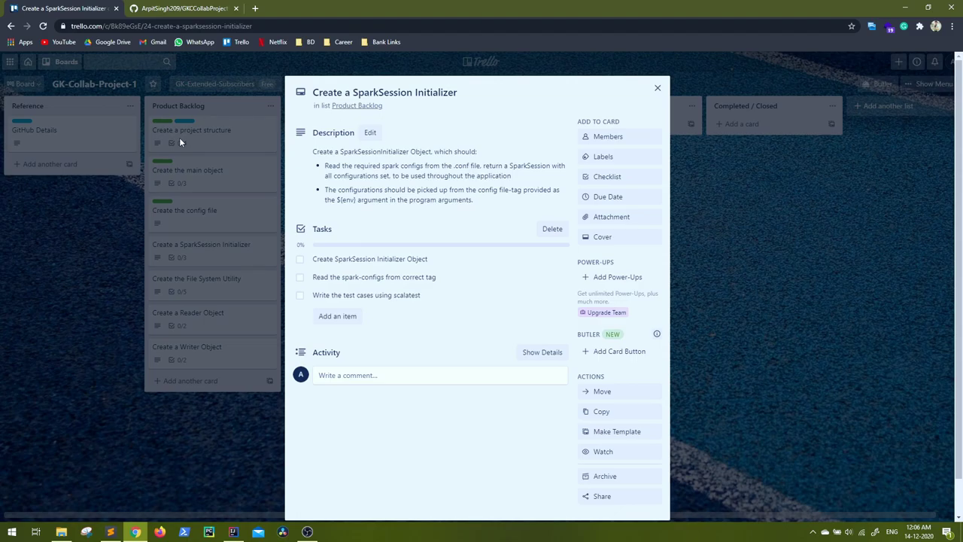
# Open the "Create the main object" card, examine the ${confFile} program argument, and close the card.
pyautogui.click(214, 181)
pyautogui.click(214, 181)
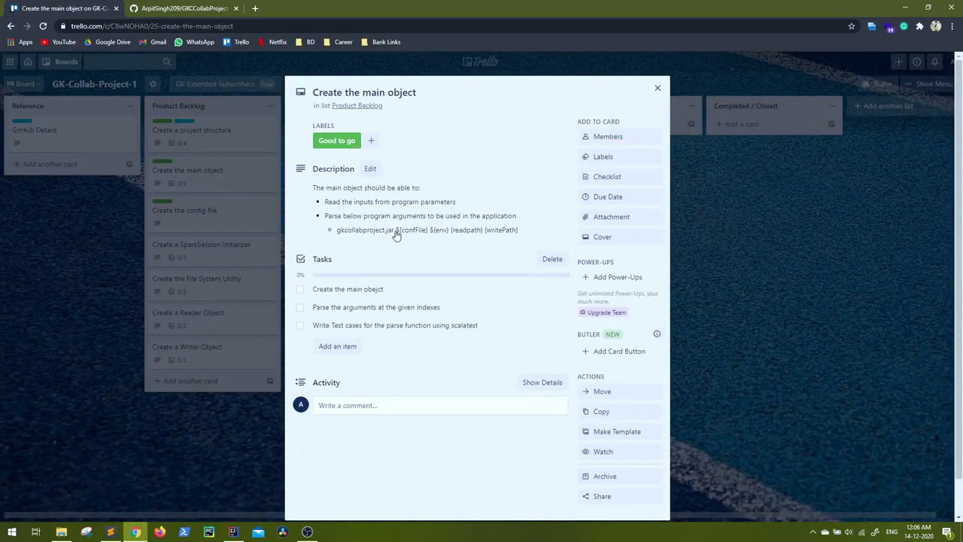
pyautogui.moveTo(396, 231); pyautogui.dragTo(427, 238)
pyautogui.click(25, 274)
# Read the SparkSession Initializer card's requirements on reusing the session and picking the config tag from the ${env} argument, and close it.
pyautogui.click(197, 255)
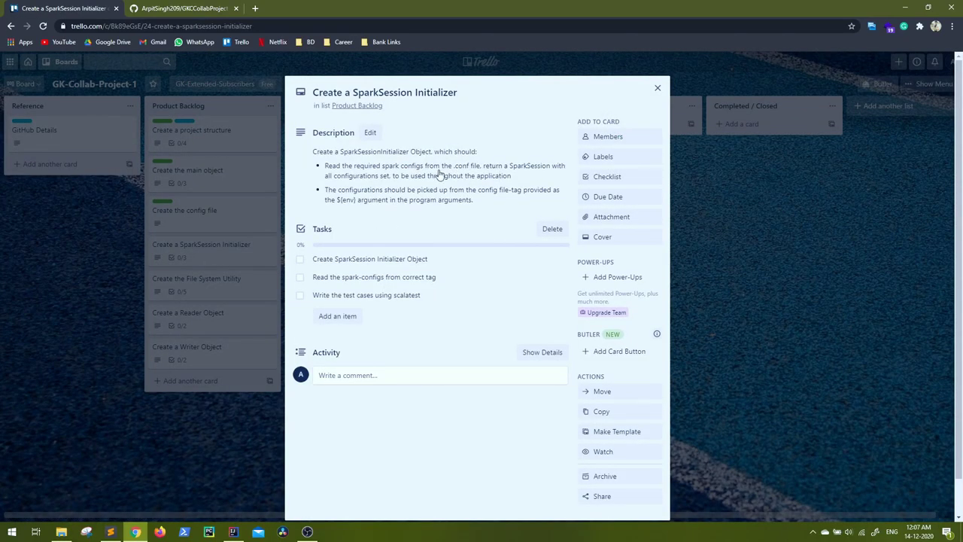
pyautogui.moveTo(325, 176); pyautogui.dragTo(512, 180)
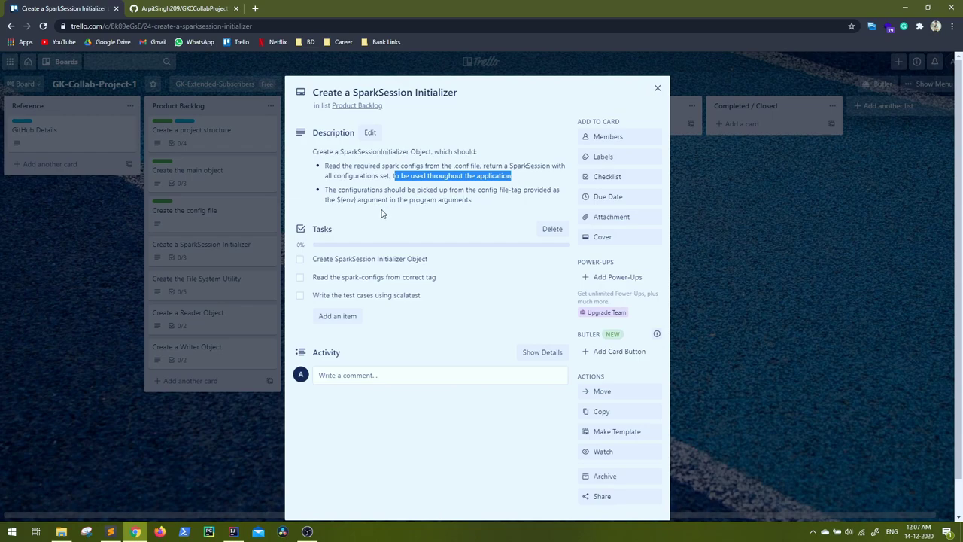
pyautogui.click(354, 199)
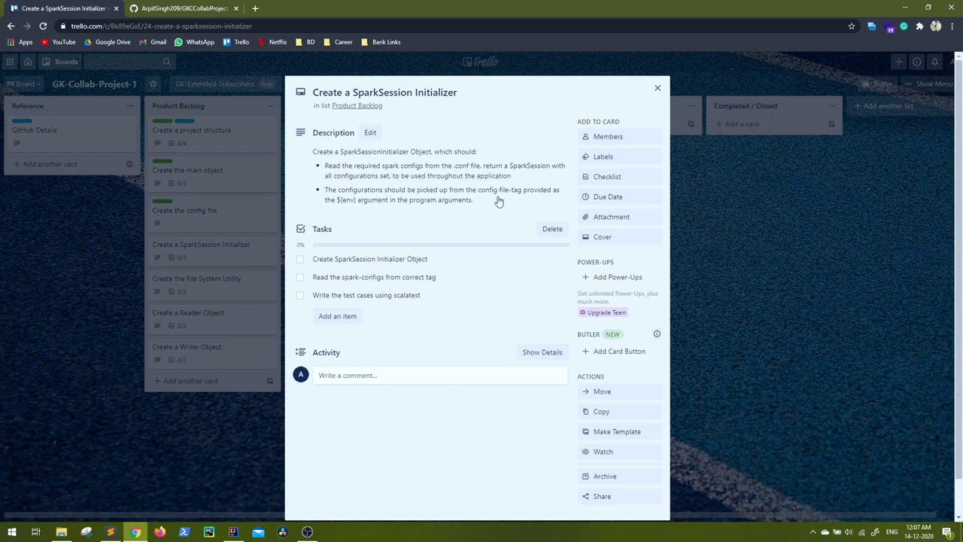
pyautogui.moveTo(499, 194); pyautogui.dragTo(516, 200)
pyautogui.click(446, 200)
pyautogui.moveTo(336, 200); pyautogui.dragTo(356, 200)
pyautogui.moveTo(415, 201); pyautogui.dragTo(473, 205)
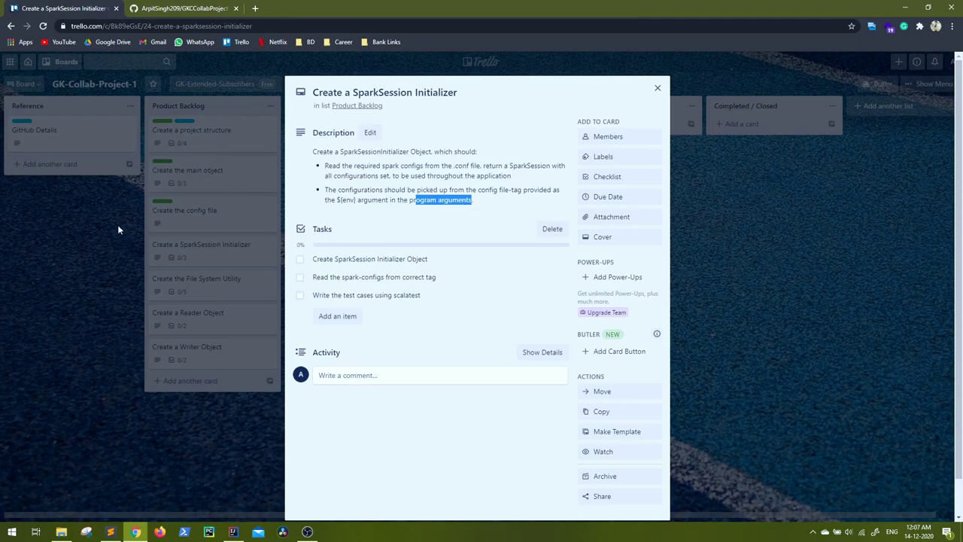
pyautogui.click(77, 246)
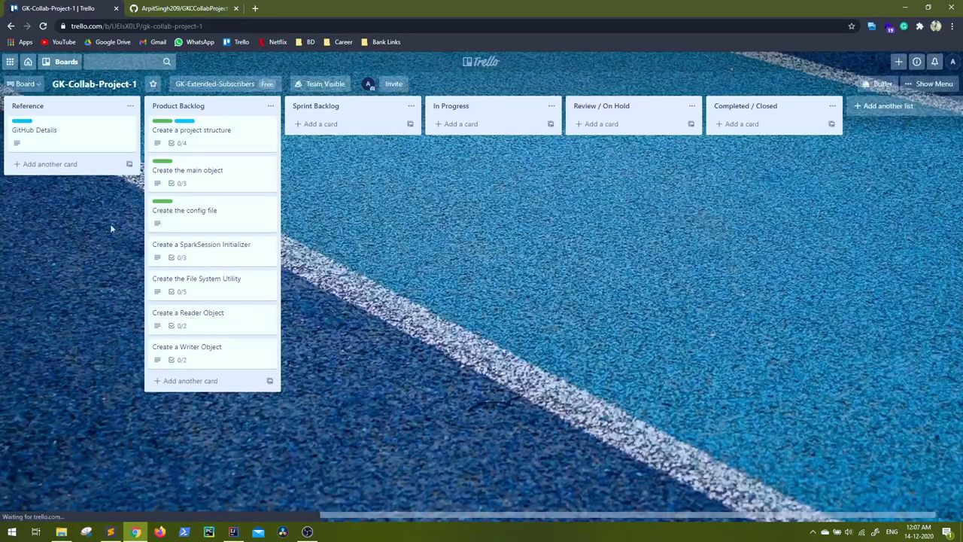
# Reopen the main object card to examine the ${confFile} and ${env} arguments together, and close it.
pyautogui.click(185, 173)
pyautogui.moveTo(396, 230); pyautogui.dragTo(429, 241)
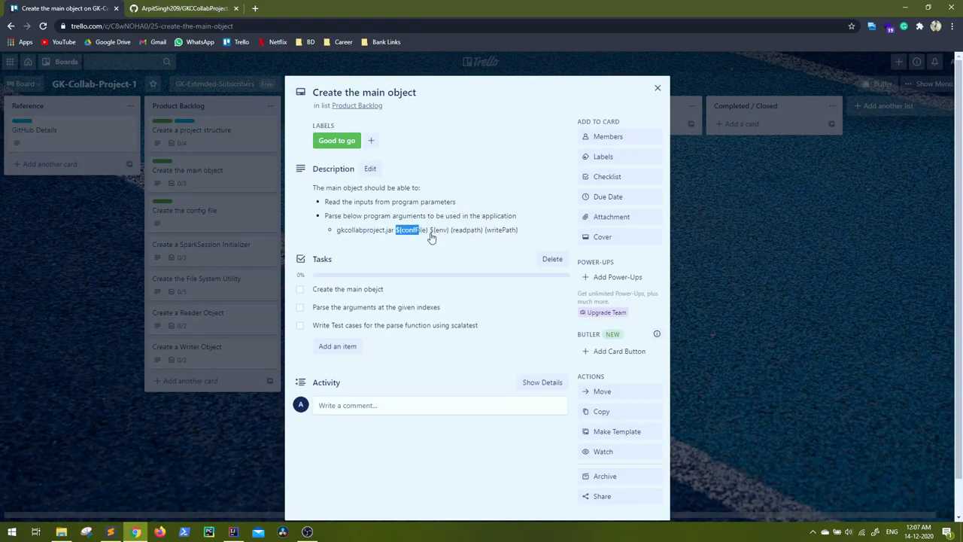
pyautogui.moveTo(431, 236); pyautogui.dragTo(446, 238)
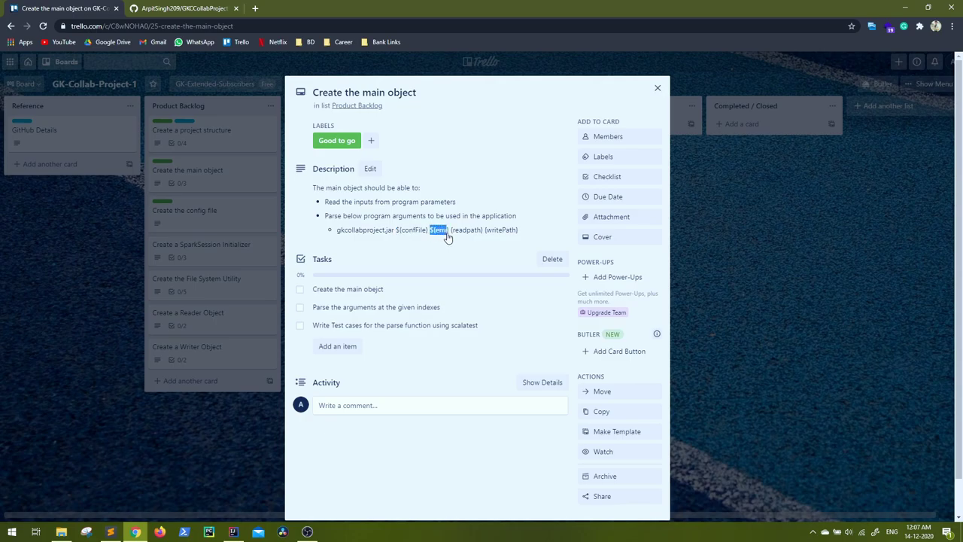
pyautogui.click(657, 88)
# Open the "Create the config file" card, highlight the environment-wise tags requirement, and close the card.
pyautogui.click(212, 215)
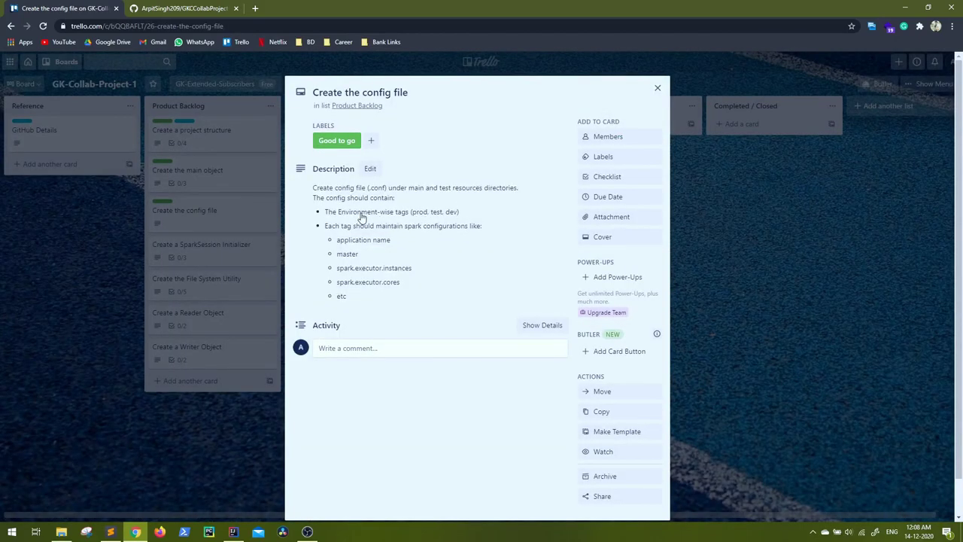
pyautogui.moveTo(350, 215); pyautogui.dragTo(425, 216)
pyautogui.click(228, 200)
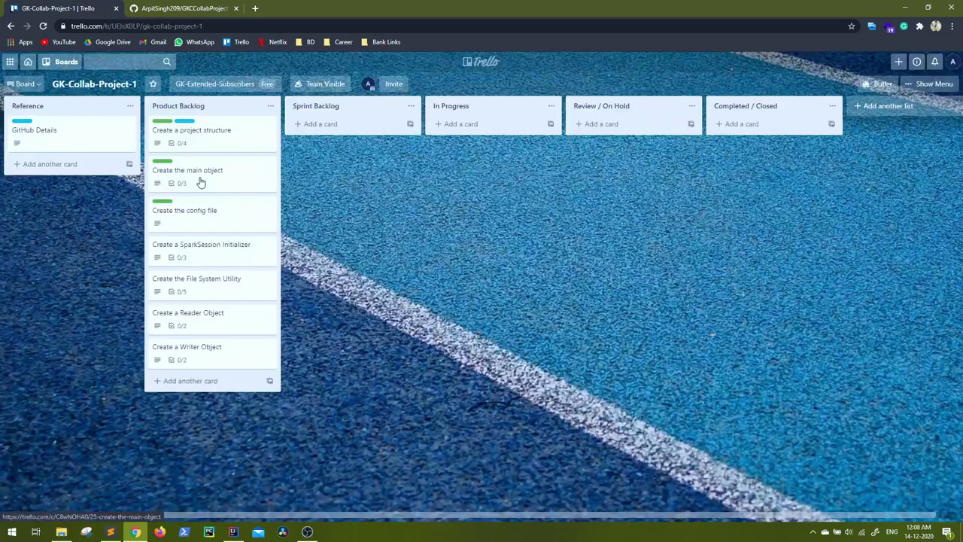
# Check the ${env} argument in the main object card's description once more, and return to the board.
pyautogui.click(200, 180)
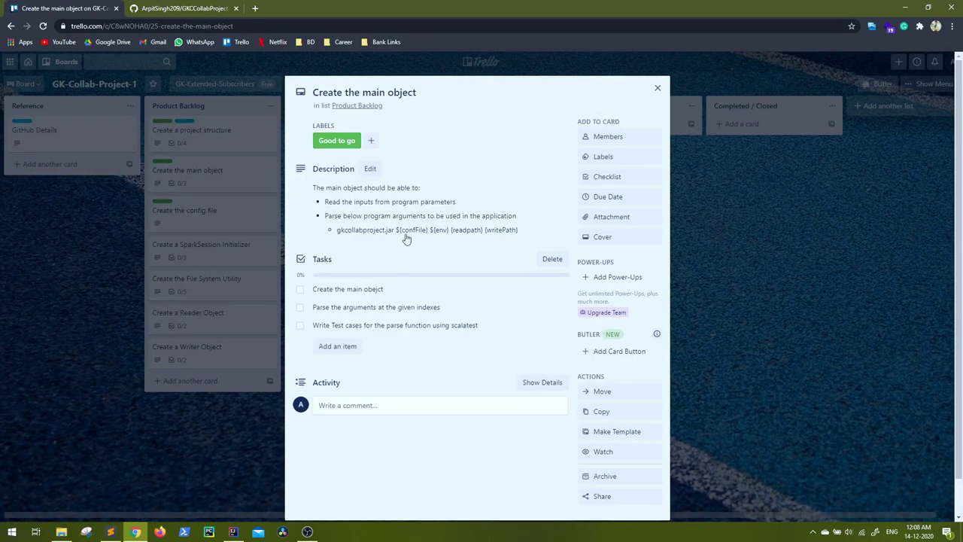
pyautogui.moveTo(432, 231); pyautogui.dragTo(448, 234)
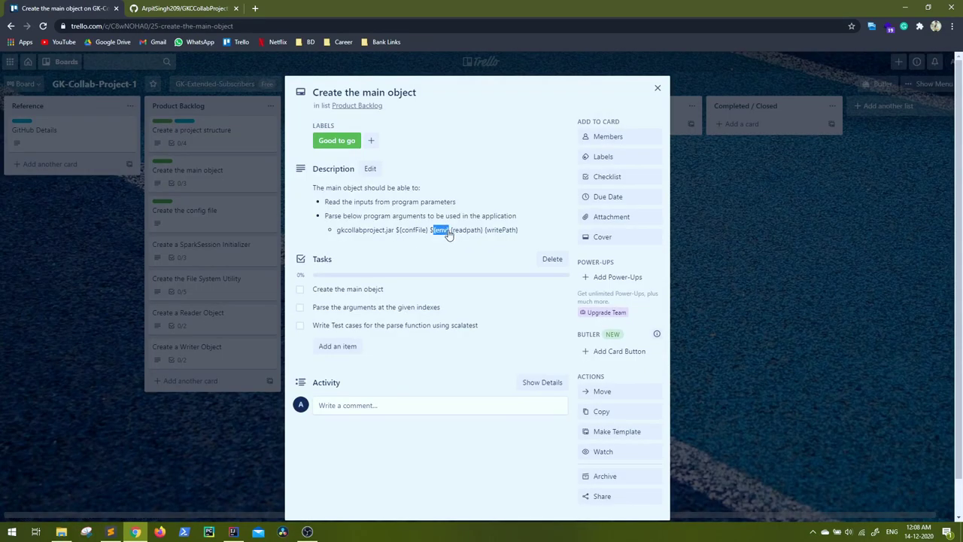
pyautogui.click(180, 178)
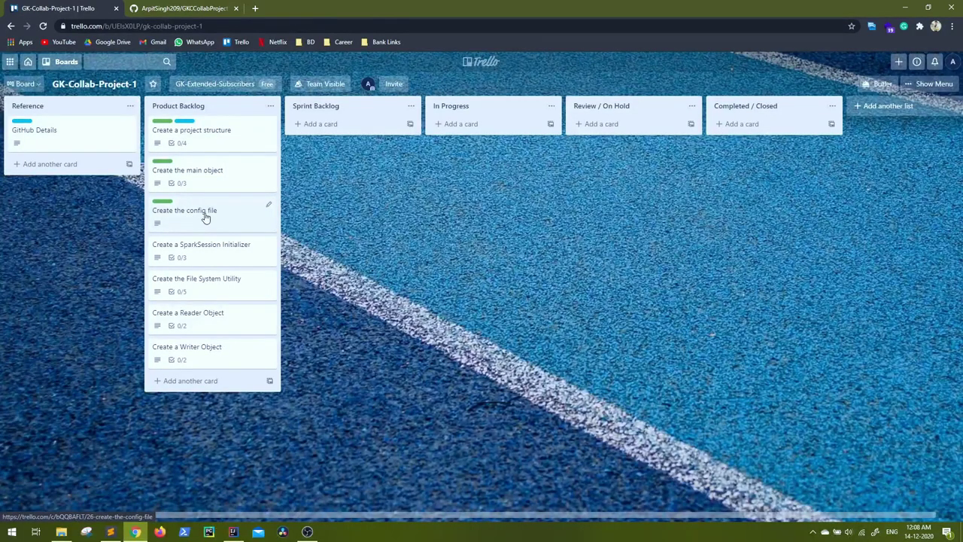
# Review the "Create the config file" card's environment-wise tags and Spark configuration entries, and close the card.
pyautogui.click(195, 220)
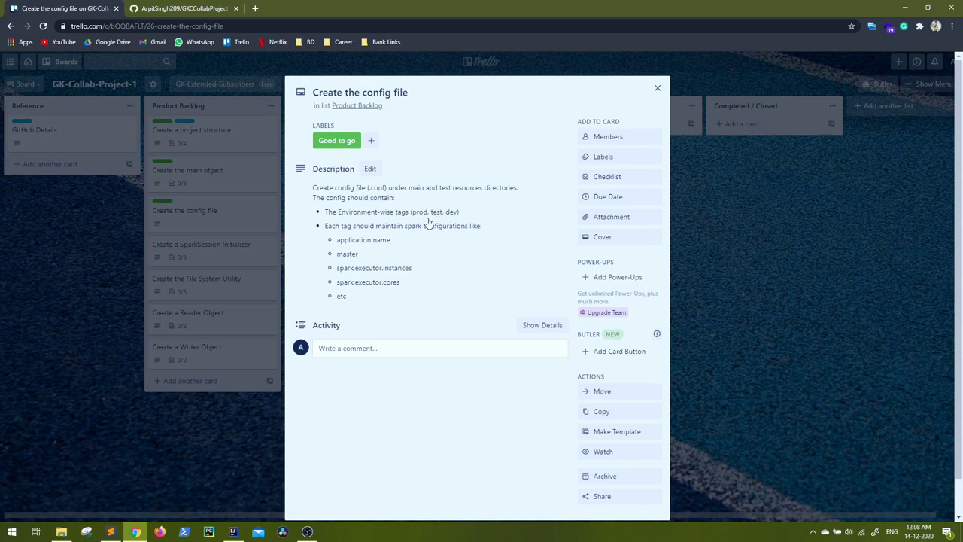
pyautogui.moveTo(336, 239); pyautogui.dragTo(363, 289)
pyautogui.moveTo(366, 214); pyautogui.dragTo(430, 213)
pyautogui.click(769, 242)
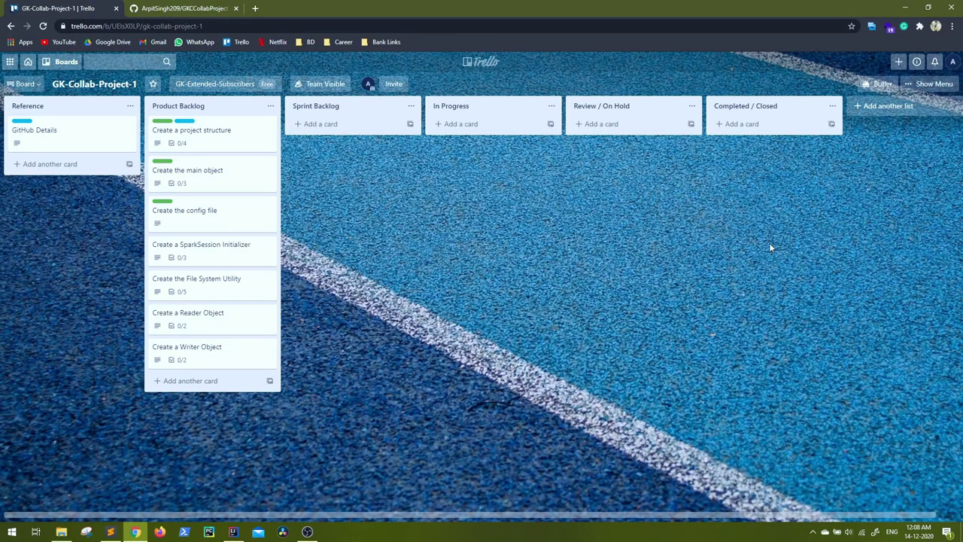
# Open the "Create the File System Utility" card and examine its base_file_system and path arguments.
pyautogui.click(216, 288)
pyautogui.moveTo(313, 152); pyautogui.dragTo(380, 168)
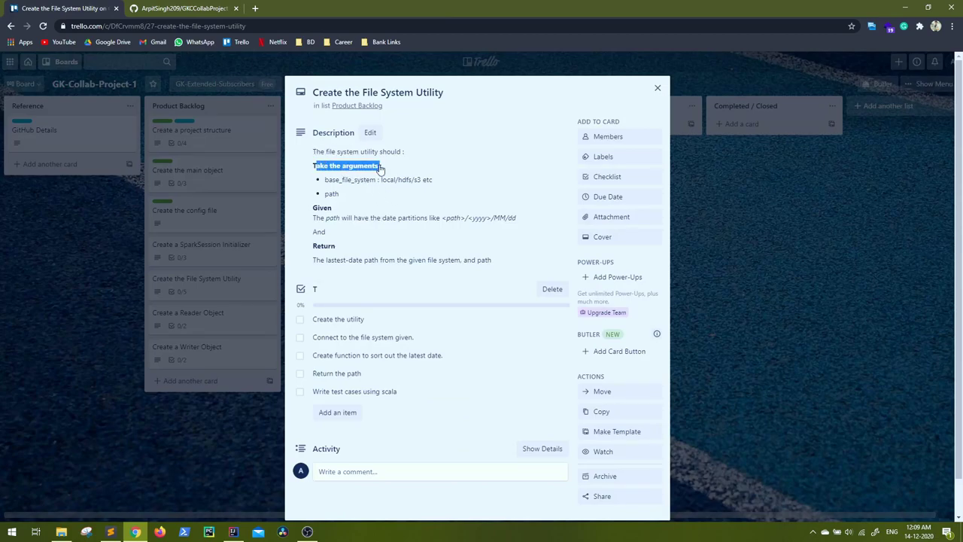
pyautogui.moveTo(324, 181); pyautogui.dragTo(375, 185)
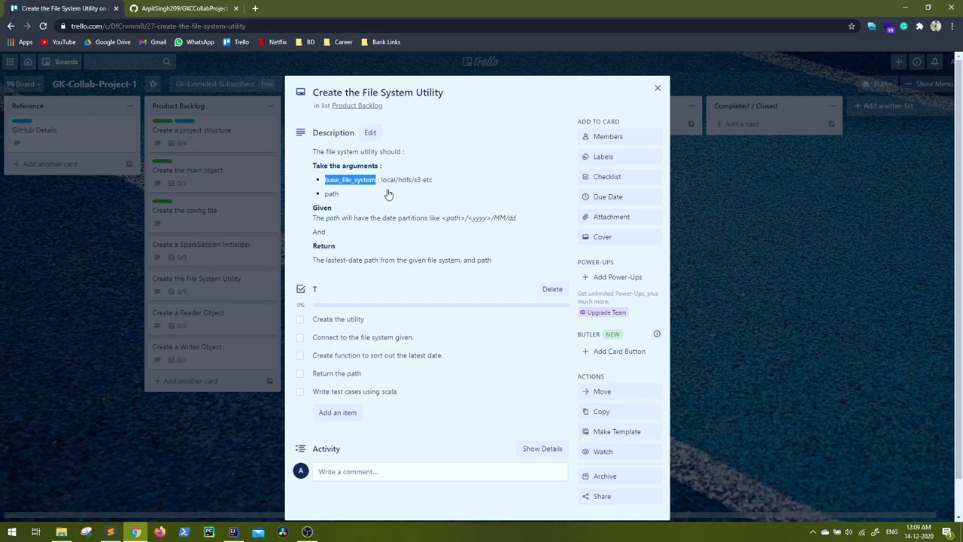
pyautogui.moveTo(382, 180); pyautogui.dragTo(439, 200)
pyautogui.click(350, 207)
pyautogui.hotkey('ctrl', 'a')
pyautogui.click(290, 222)
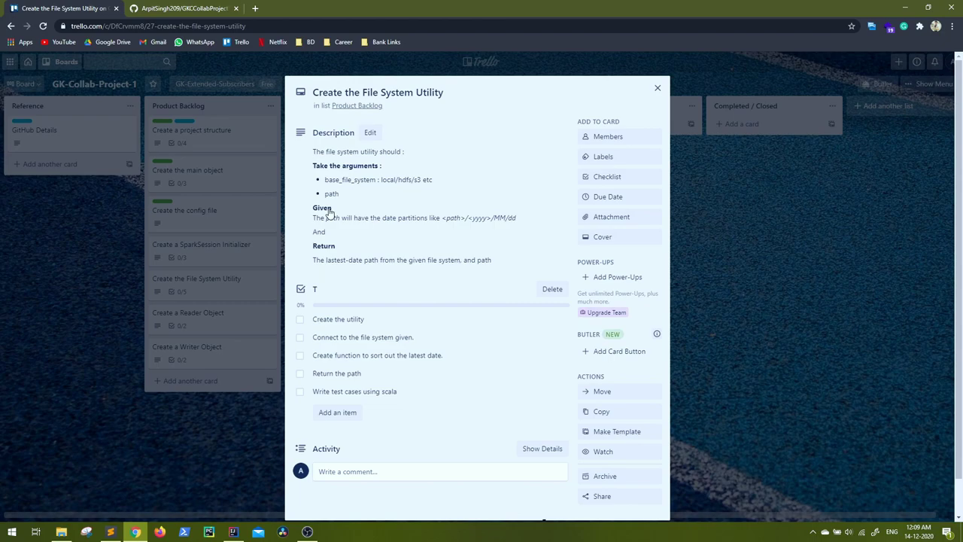
# Read the card's Given and Return sections on the path's date partitions and the latest-date path the utility must return.
pyautogui.moveTo(326, 193); pyautogui.dragTo(334, 193)
pyautogui.moveTo(327, 224); pyautogui.dragTo(446, 224)
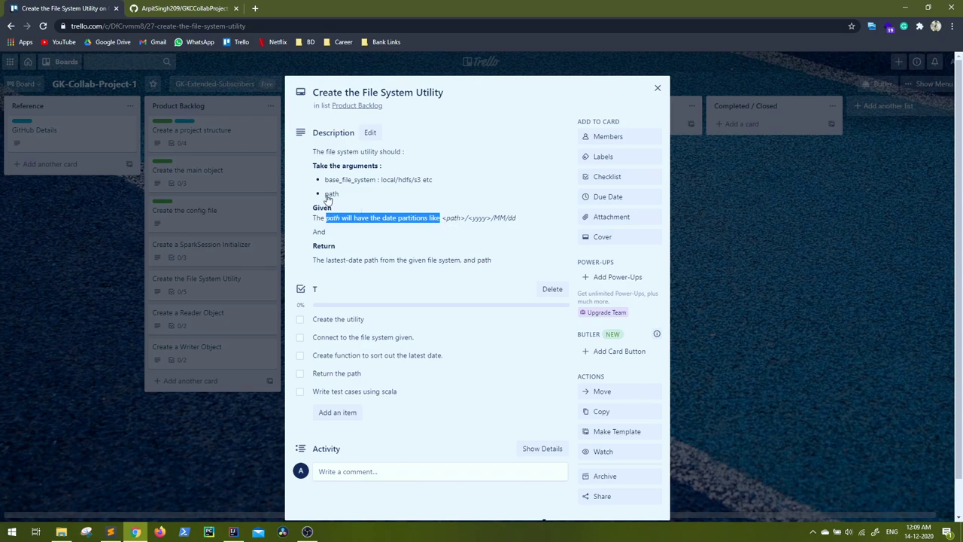
pyautogui.moveTo(323, 194); pyautogui.dragTo(339, 197)
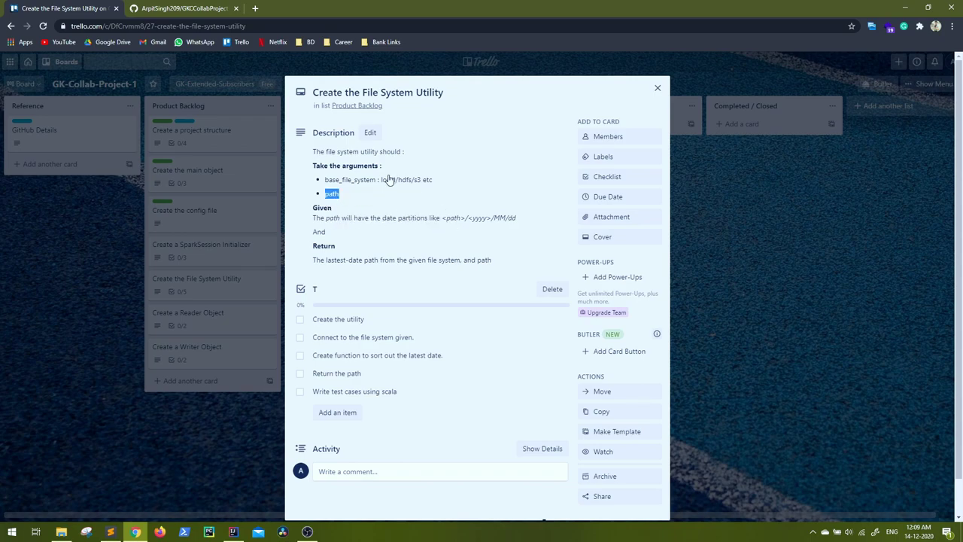
pyautogui.moveTo(443, 223); pyautogui.dragTo(488, 230)
pyautogui.click(474, 228)
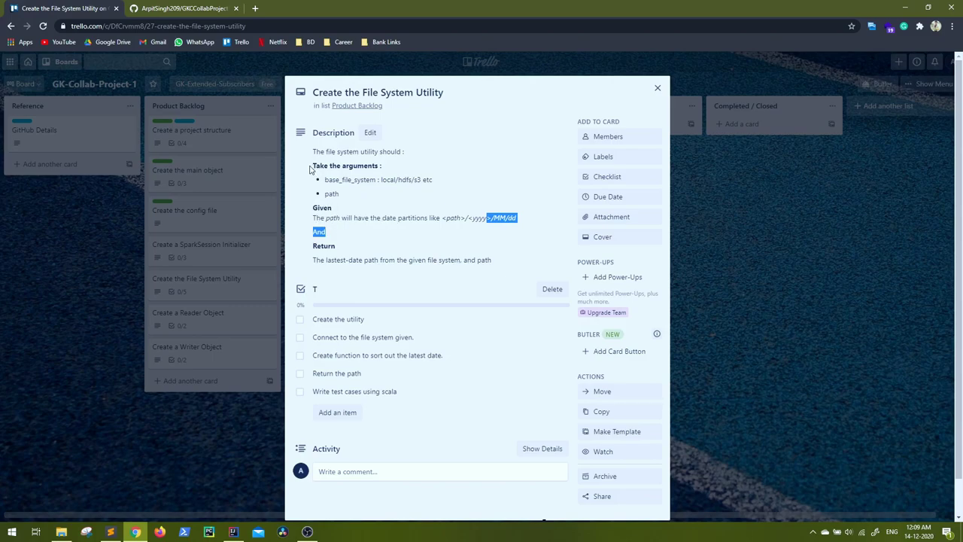
pyautogui.moveTo(313, 166); pyautogui.dragTo(352, 167)
pyautogui.doubleClick(319, 245)
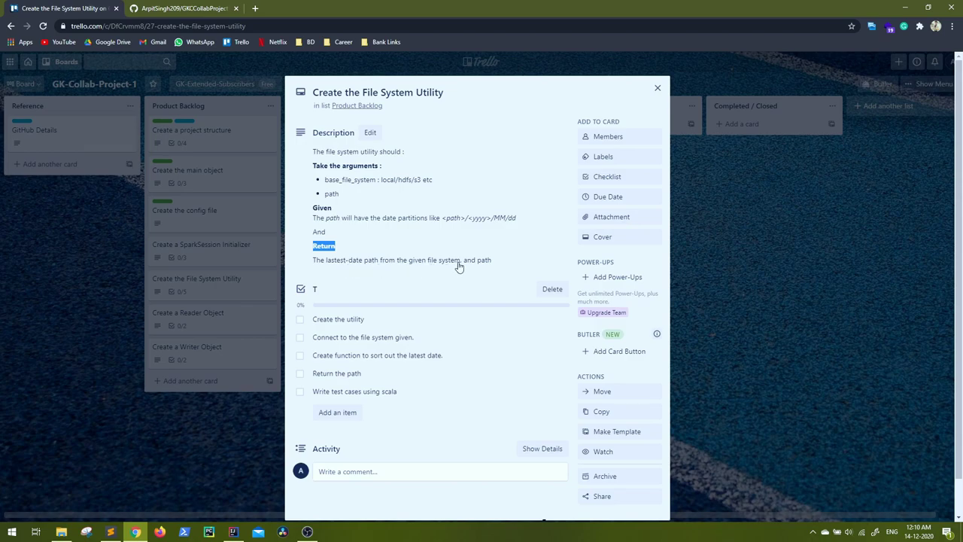
pyautogui.moveTo(472, 263); pyautogui.dragTo(486, 266)
# Switch to Sublime Text and write the example path hdfs://path/to/file/2020/12/14 in the empty file.
pyautogui.press('ctrl+super+Left')
pyautogui.write('hdfs://')
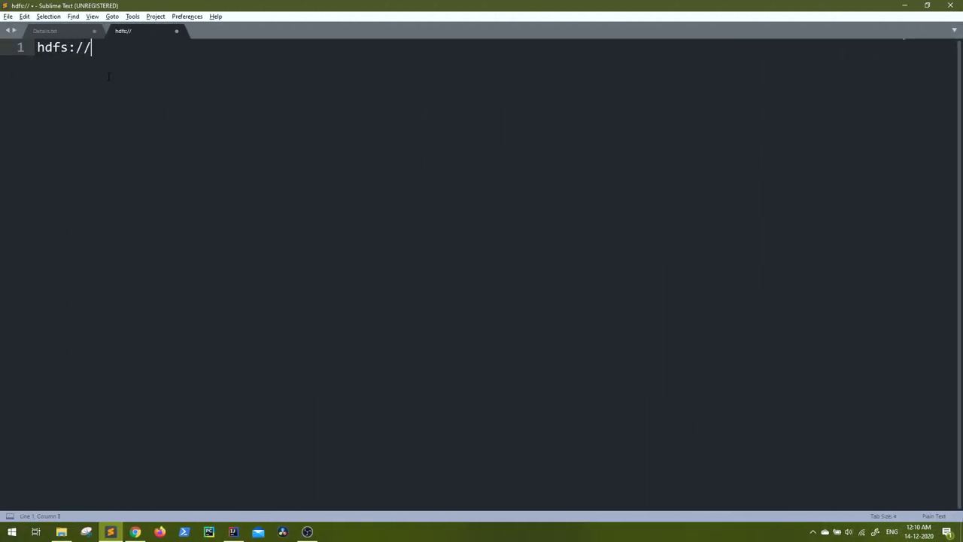
pyautogui.write('path/to/file')
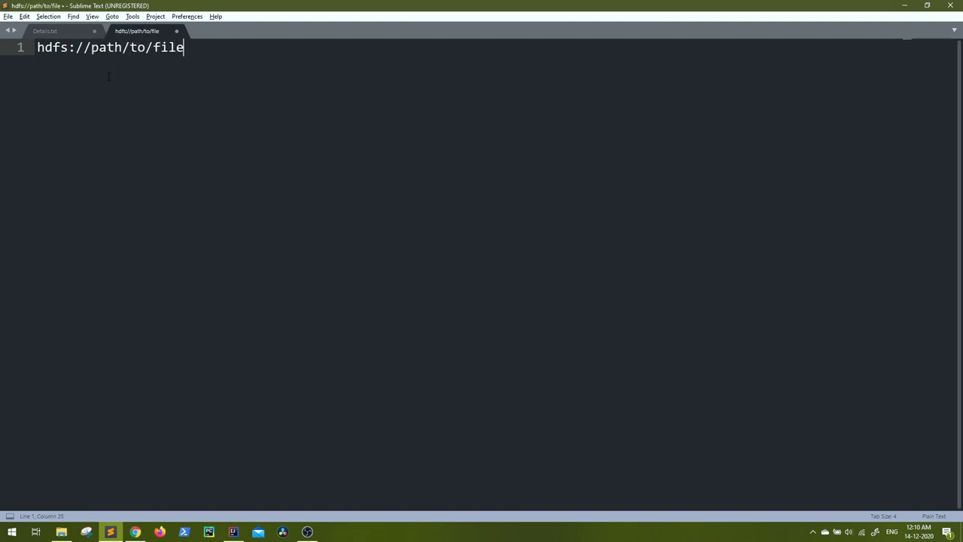
pyautogui.write('/2020/12/')
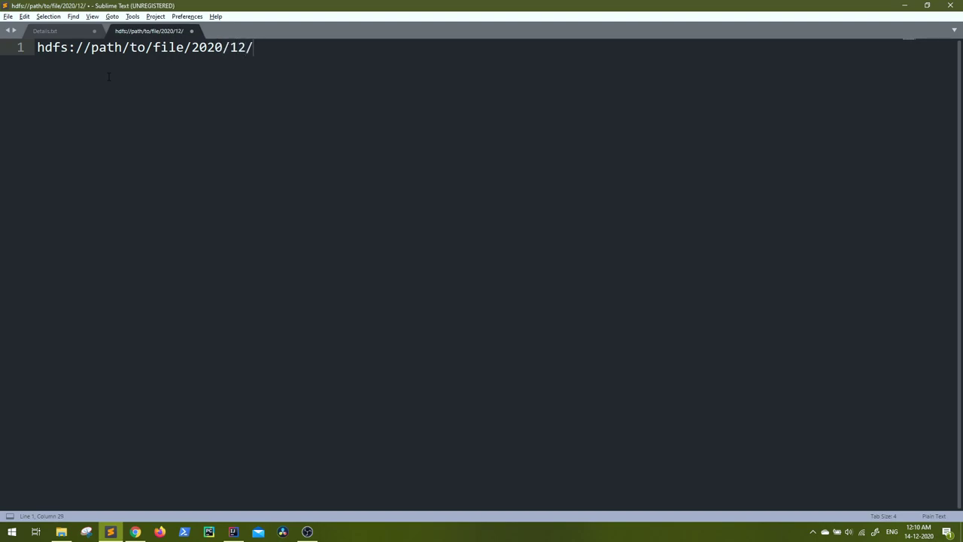
pyautogui.write('14')
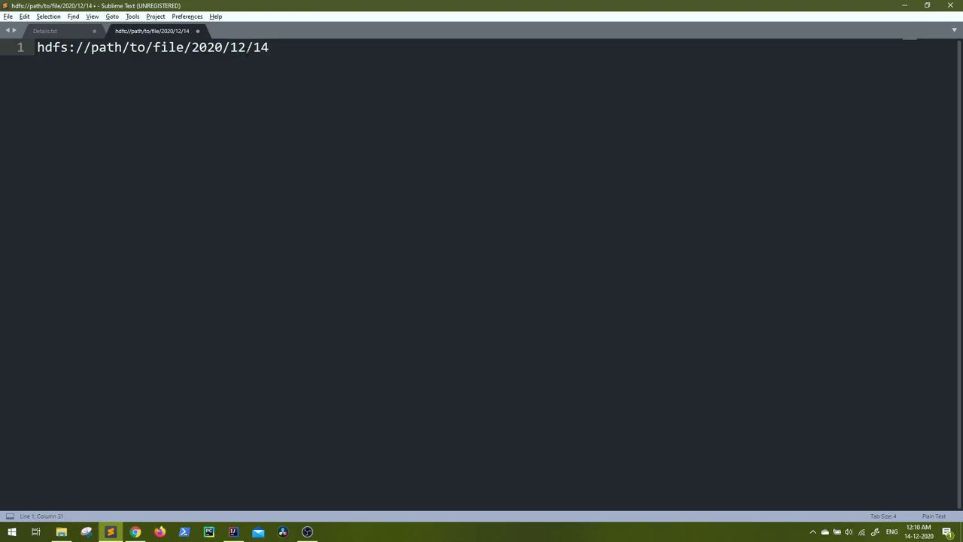
# Duplicate the example path twice and change the copies' day partitions to 15 and 16.
pyautogui.hotkey('ctrl', 'shift', 'd')
pyautogui.hotkey('ctrl', 'shift', 'd')
pyautogui.click(275, 64)
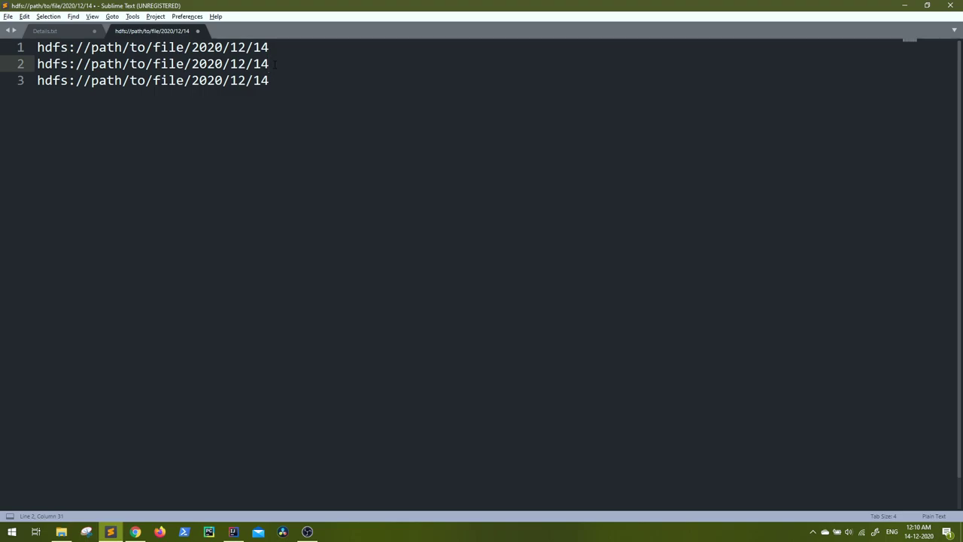
pyautogui.press('BackSpace')
pyautogui.write('5')
pyautogui.press('Down')
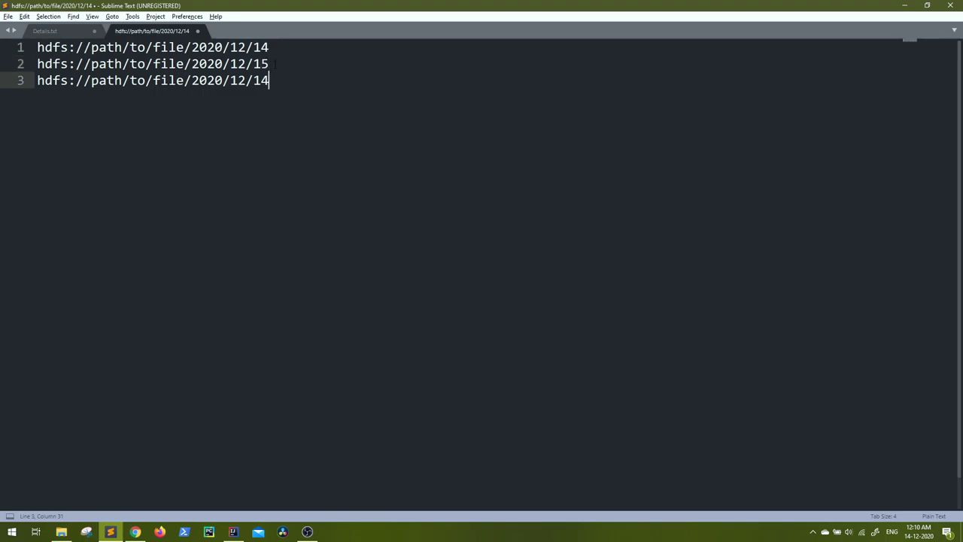
pyautogui.press('BackSpace')
pyautogui.write('6')
# Check the card's required arguments in Trello, and add an empty fsu() call below the paths in Sublime Text, leaving one blank line.
pyautogui.hotkey('alt', 'Tab')
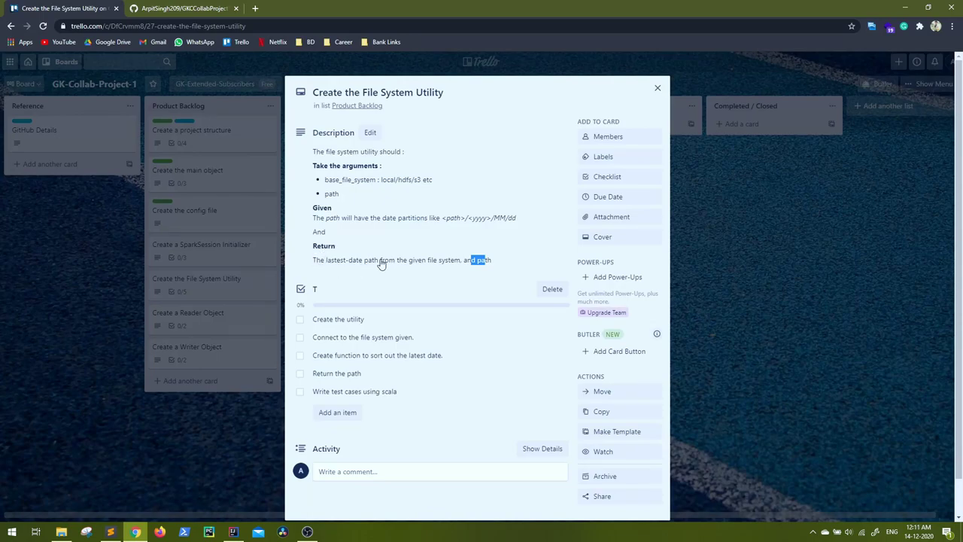
pyautogui.hotkey('alt', 'Tab')
pyautogui.press('Return')
pyautogui.press('Return')
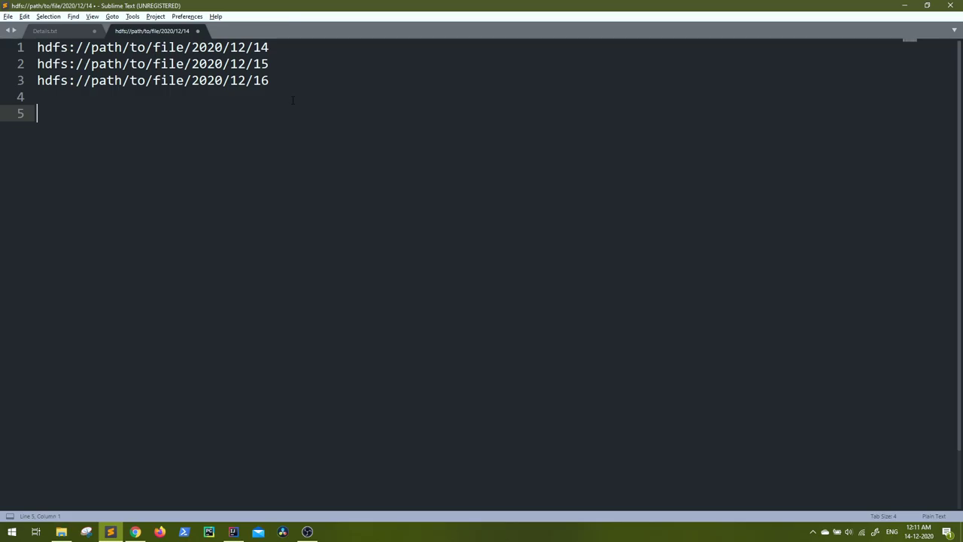
pyautogui.hotkey('alt', 'Tab')
pyautogui.hotkey('alt', 'Tab')
pyautogui.write('fsu()')
pyautogui.hotkey('alt', 'Tab')
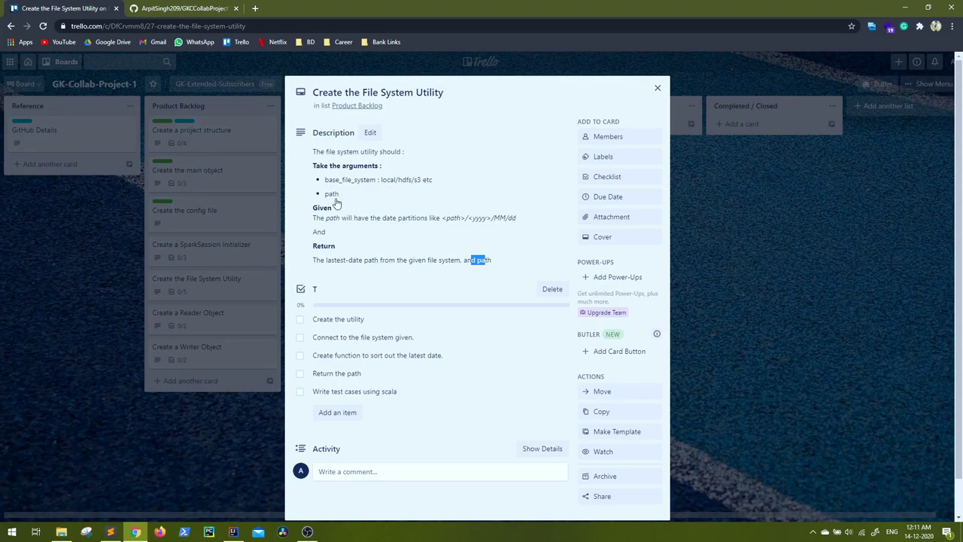
pyautogui.hotkey('alt', 'Tab')
pyautogui.press('Left')
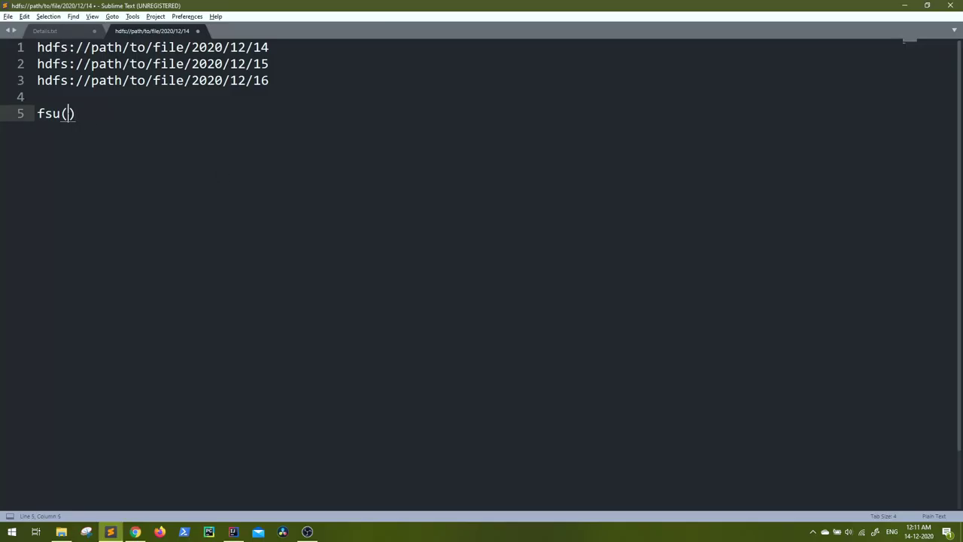
# Fill the fsu call with the arguments hdfs and "path/to/file/", copying the path from the first line.
pyautogui.write('hdfs,')
pyautogui.moveTo(91, 47); pyautogui.dragTo(193, 47)
pyautogui.hotkey('ctrl', 'c')
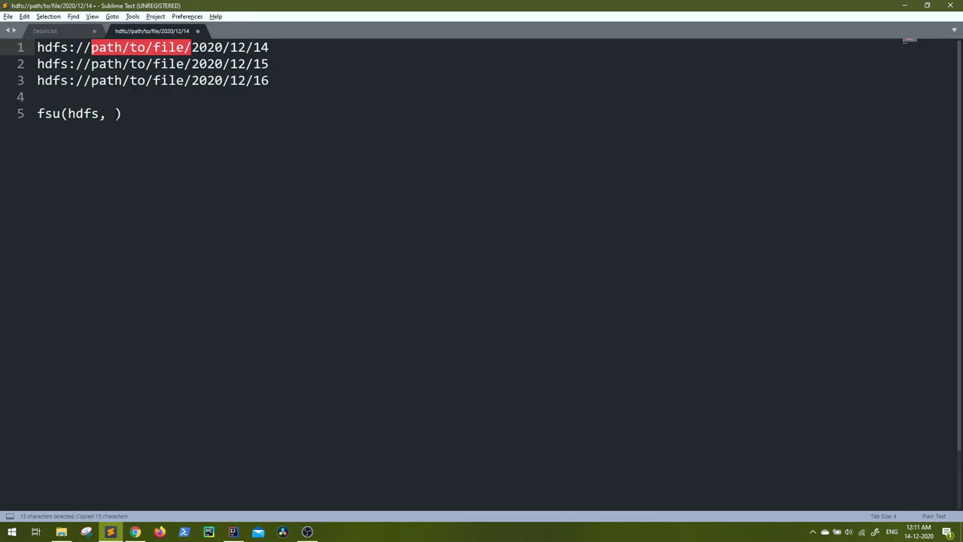
pyautogui.click(115, 113)
pyautogui.write('"')
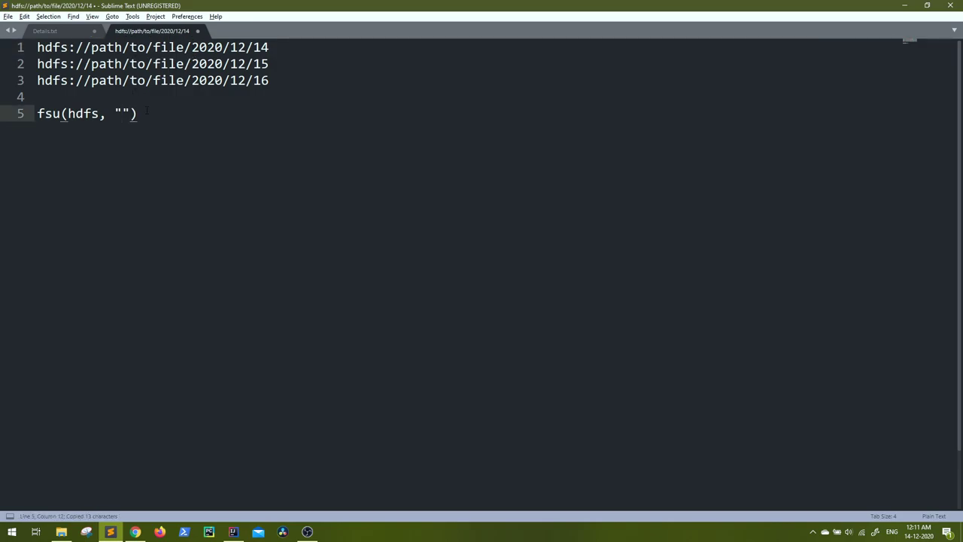
pyautogui.hotkey('ctrl', 'v')
pyautogui.press('End')
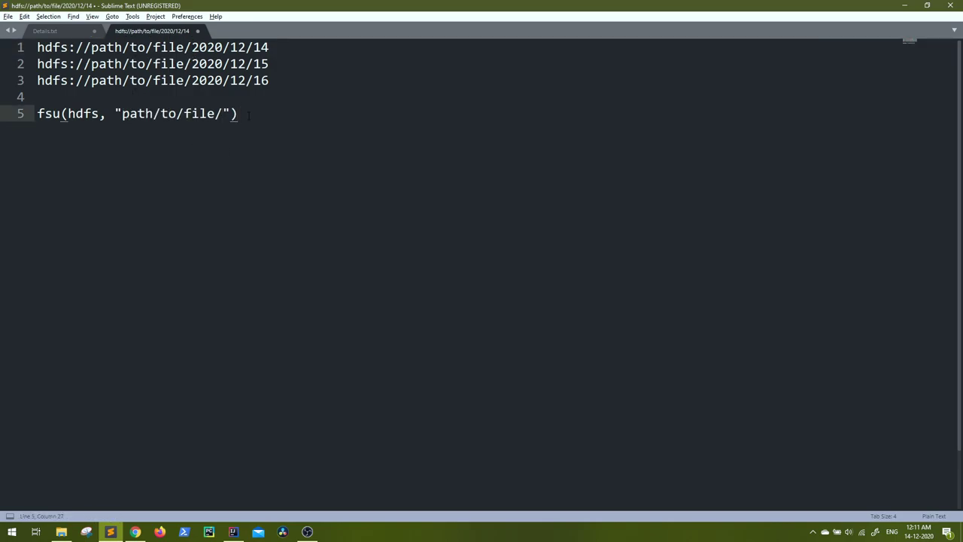
# Add an arrow --> after the fsu call, followed by a copy of the third line's path as the returned value.
pyautogui.write('-->')
pyautogui.press('Up')
pyautogui.press('Up')
pyautogui.hotkey('shift', 'Home')
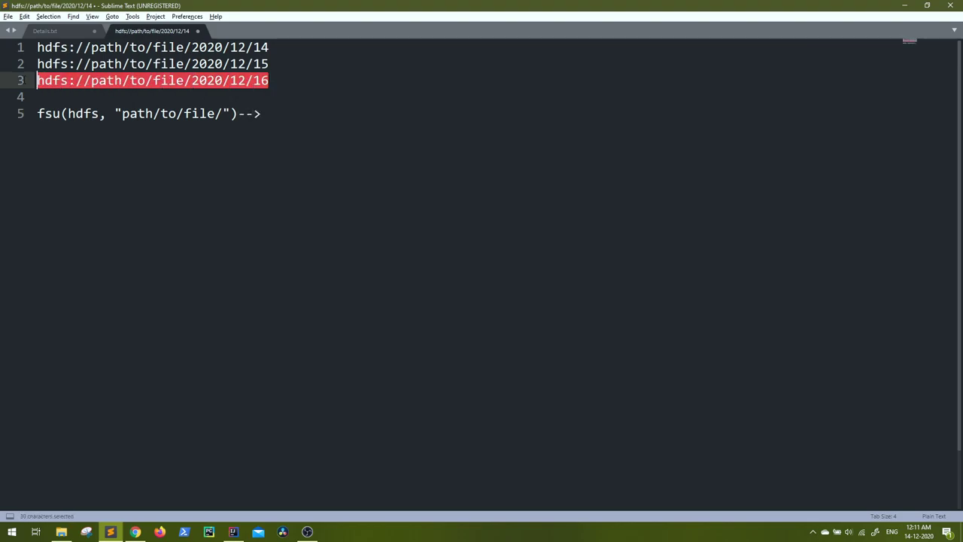
pyautogui.hotkey('ctrl', 'c')
pyautogui.click(269, 114)
pyautogui.hotkey('ctrl', 'v')
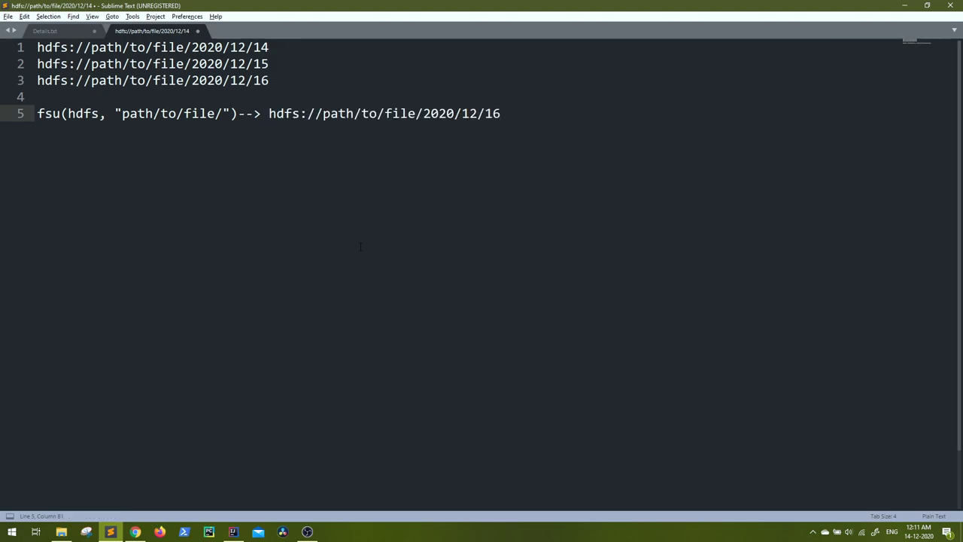
# Switch to Trello and rename the File System Utility card's checklist to "Tasks".
pyautogui.hotkey('alt', 'Tab')
pyautogui.scroll(-2, 324, 366)
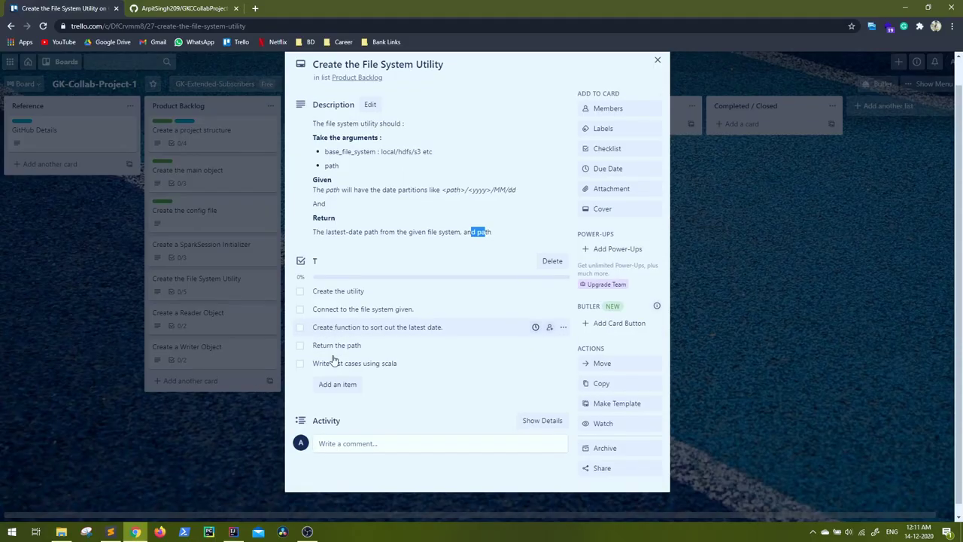
pyautogui.click(320, 257)
pyautogui.write('Ta')
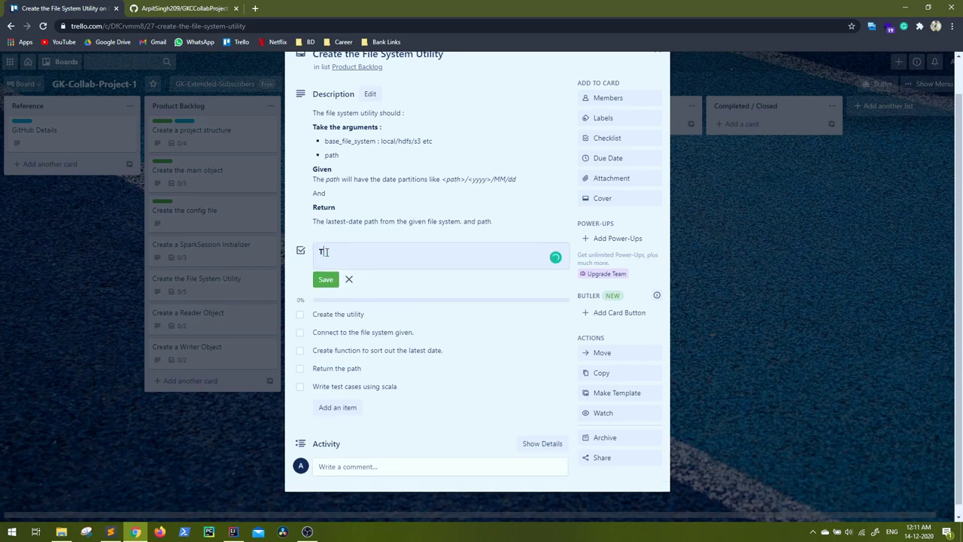
pyautogui.write('sks')
pyautogui.click(326, 280)
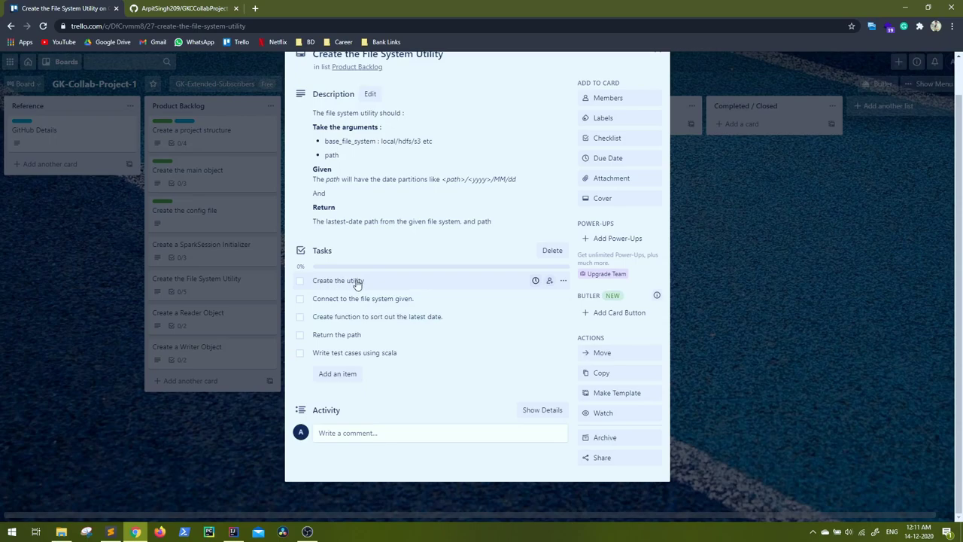
# Switch to Sublime Text and compare the fsu arguments with the base path and date partitions, rechecking the card's task list in Trello.
pyautogui.hotkey('alt', 'Tab')
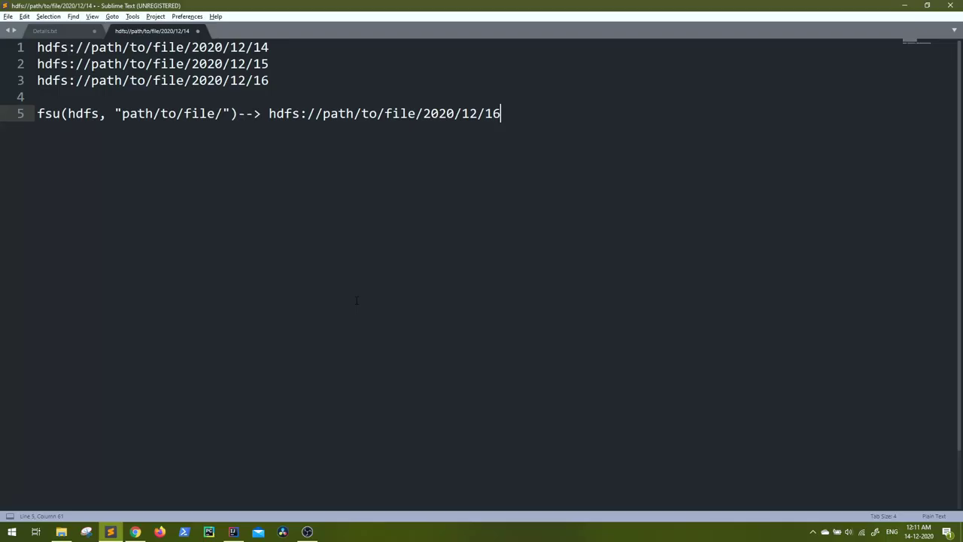
pyautogui.doubleClick(76, 113)
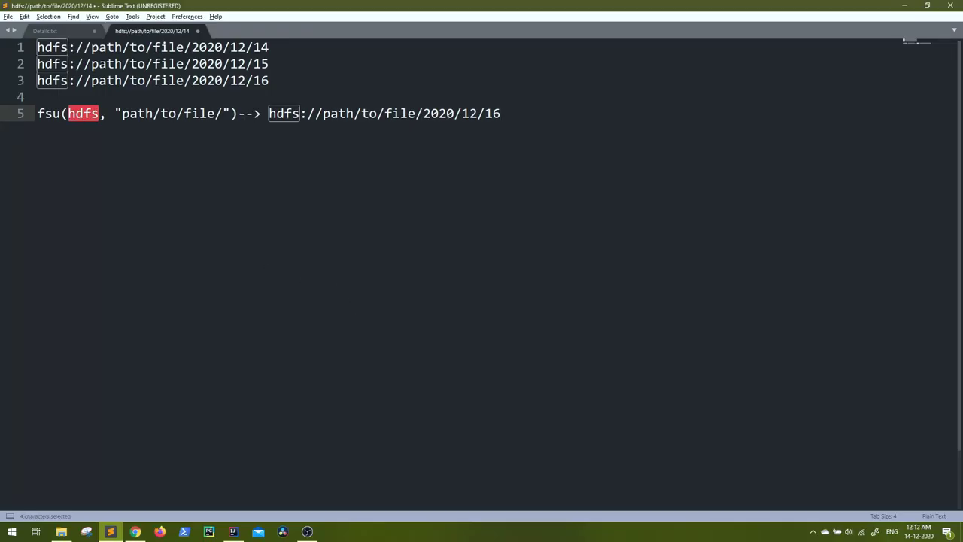
pyautogui.moveTo(129, 113); pyautogui.dragTo(199, 113)
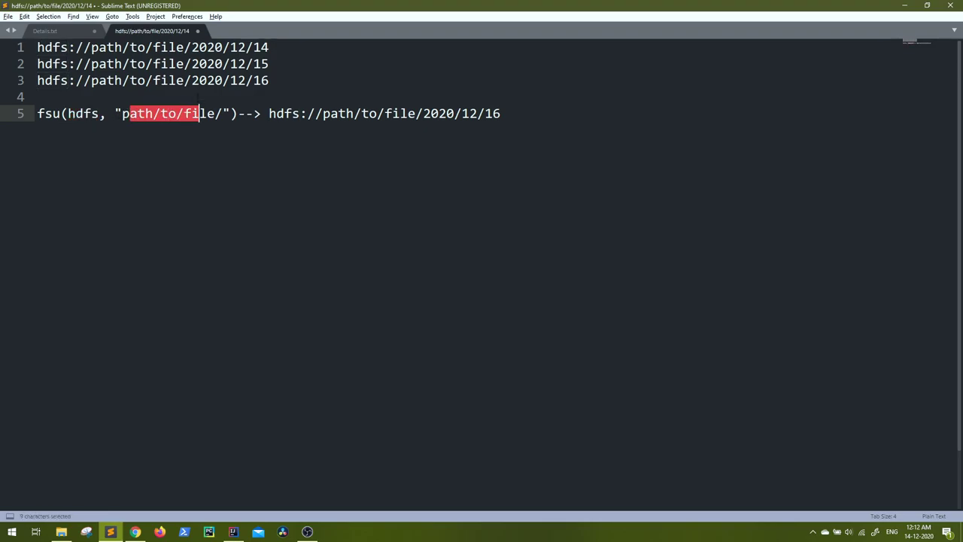
pyautogui.moveTo(193, 47); pyautogui.dragTo(38, 46)
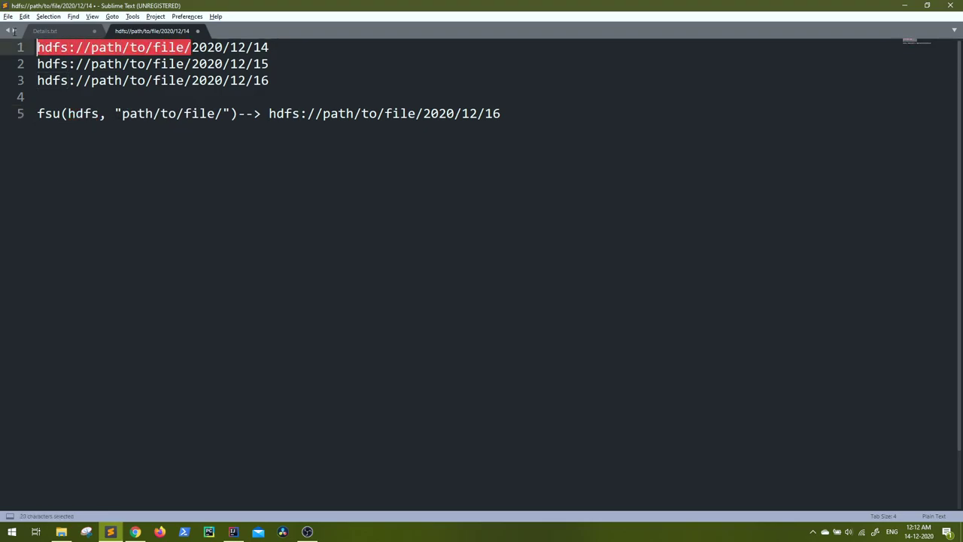
pyautogui.click(194, 48)
pyautogui.moveTo(191, 47); pyautogui.dragTo(261, 48)
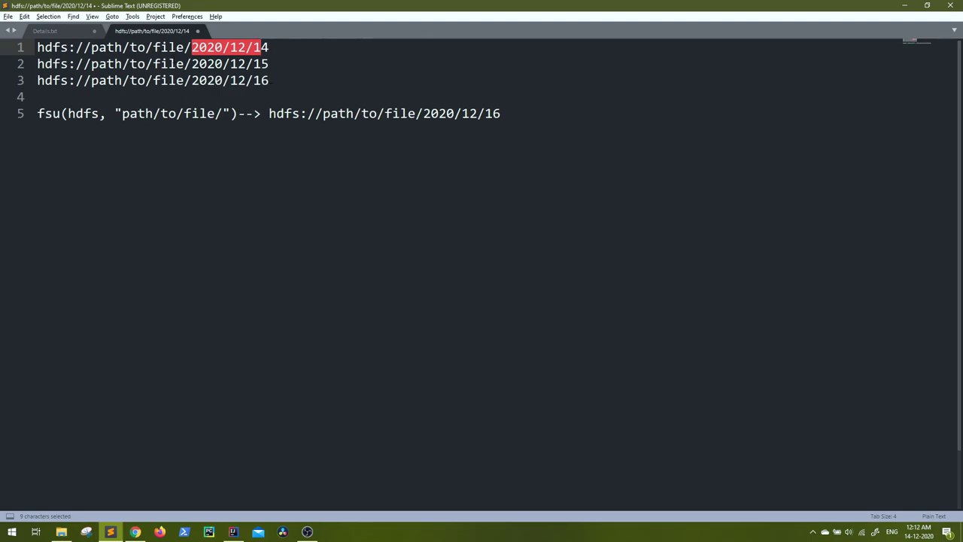
pyautogui.click(279, 45)
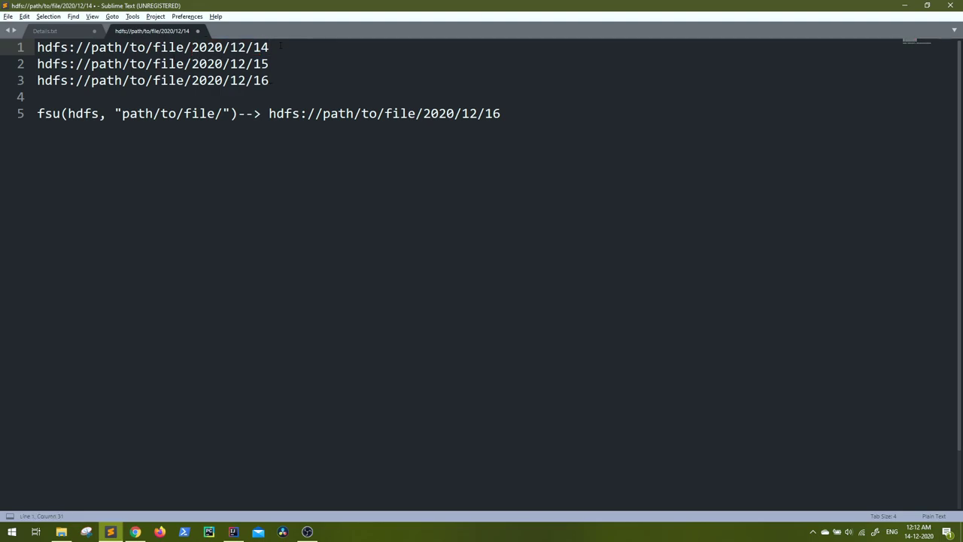
pyautogui.hotkey('alt', 'Tab')
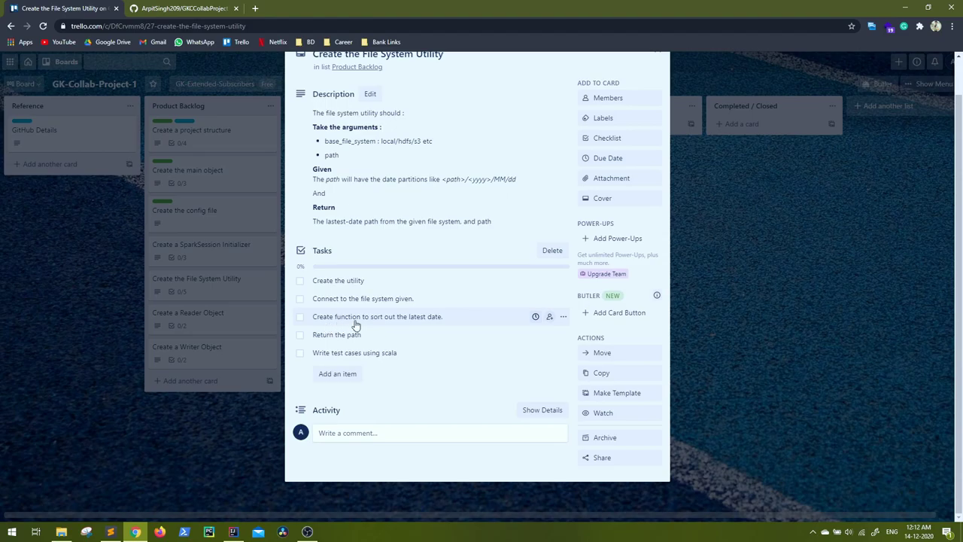
pyautogui.hotkey('alt', 'Tab')
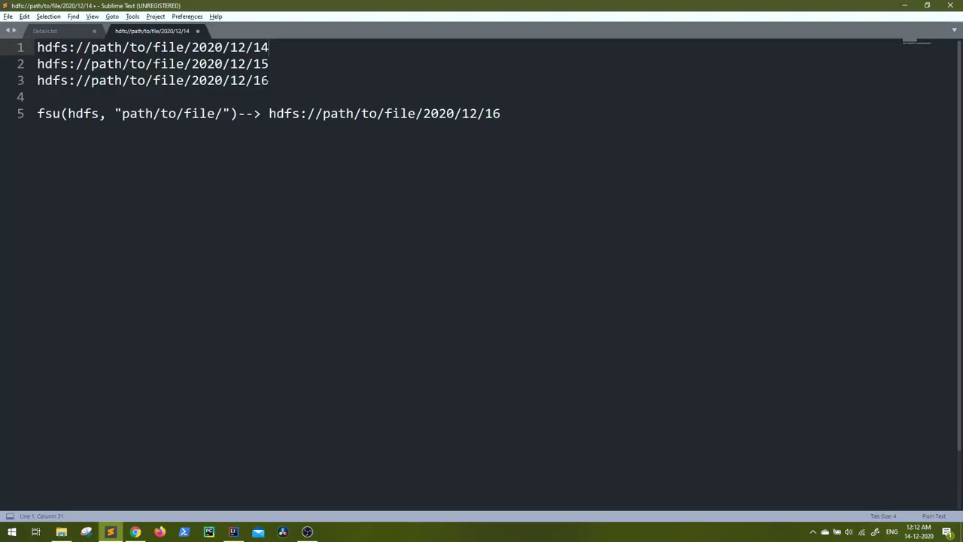
# Compare the dated hdfs paths in Sublime Text with the File System Utility card's task list in Trello.
pyautogui.hotkey('shift', 'Down')
pyautogui.hotkey('shift', 'Down')
pyautogui.press('Right')
pyautogui.hotkey('ctrl', 'shift', 'Left')
pyautogui.hotkey('alt', 'Tab')
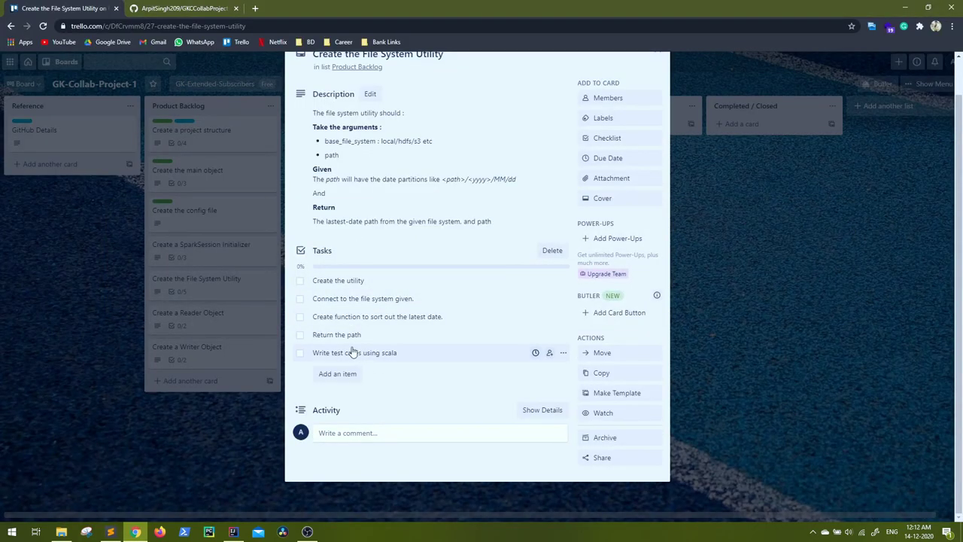
pyautogui.hotkey('alt', 'Tab')
pyautogui.hotkey('alt', 'Tab')
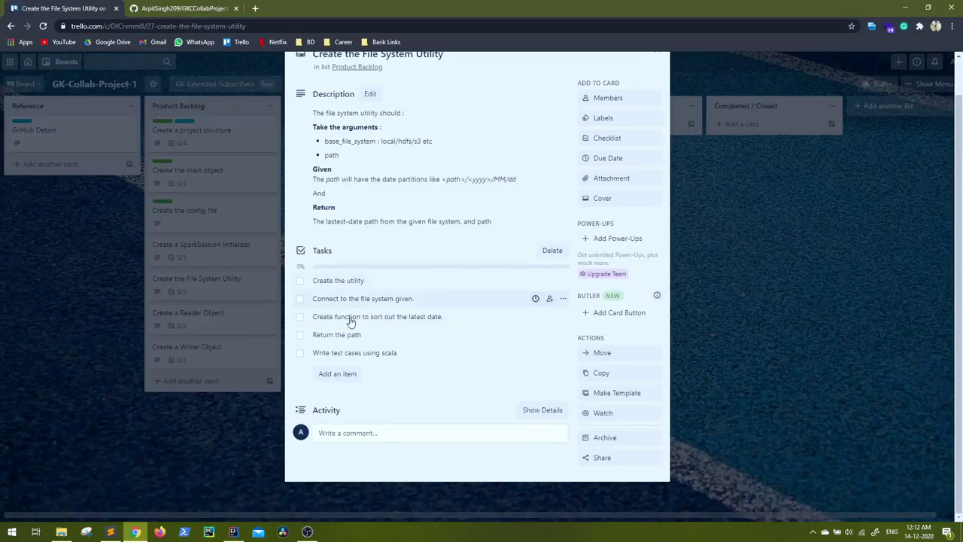
# Change the File System Utility card's last checklist item to "Write test cases using scalaTest" and close the card.
pyautogui.click(401, 358)
pyautogui.click(419, 355)
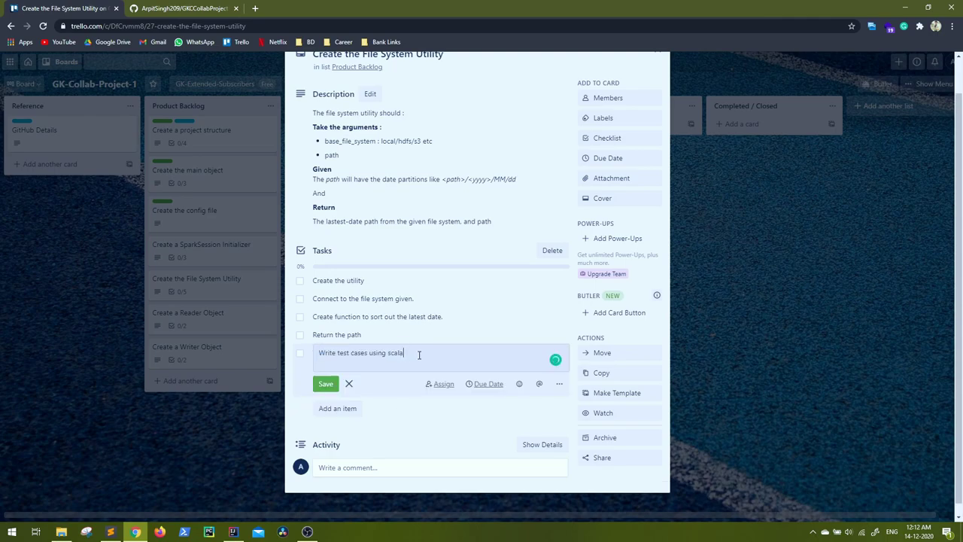
pyautogui.write('Test')
pyautogui.press('Return')
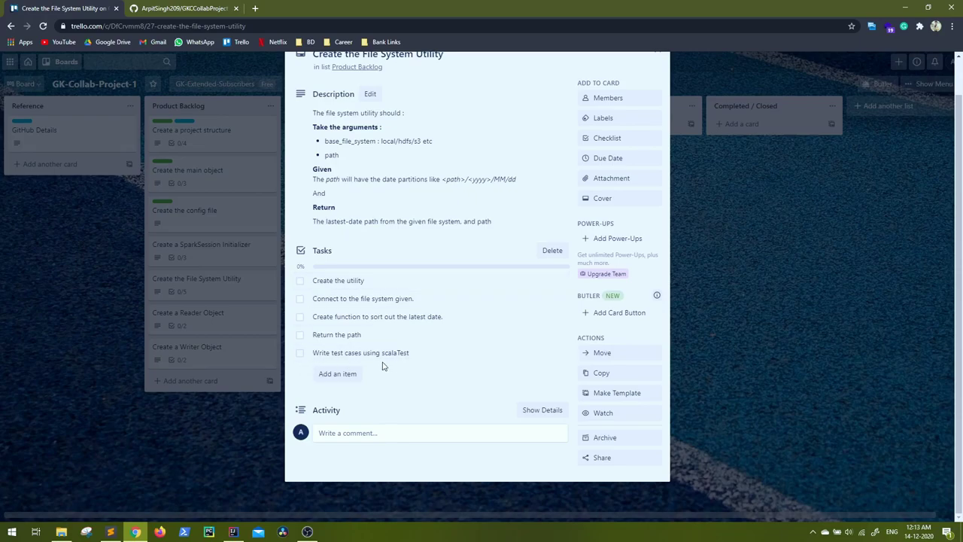
pyautogui.click(846, 333)
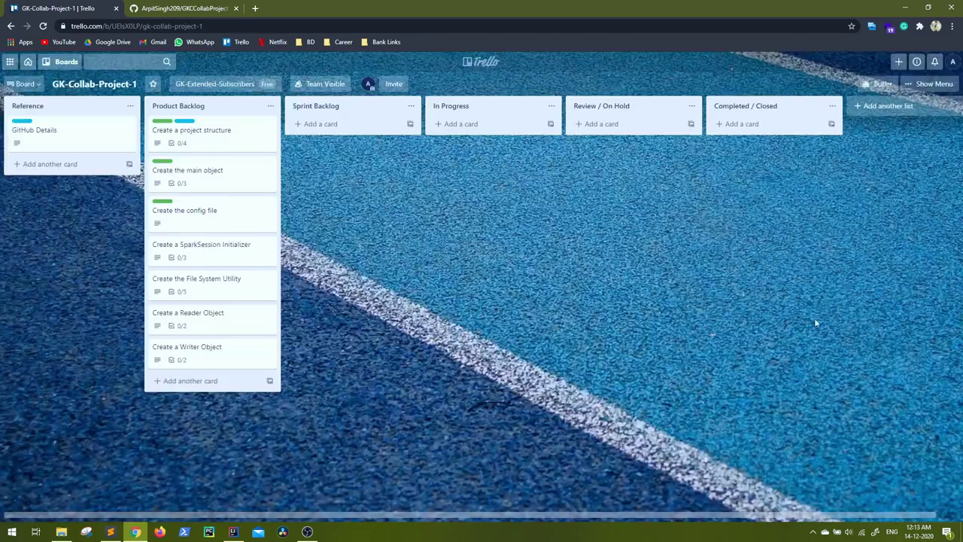
# Review the Create a Reader Object and Create a Writer Object cards, checking the Writer's arguments, write behaviour and tasks.
pyautogui.click(202, 316)
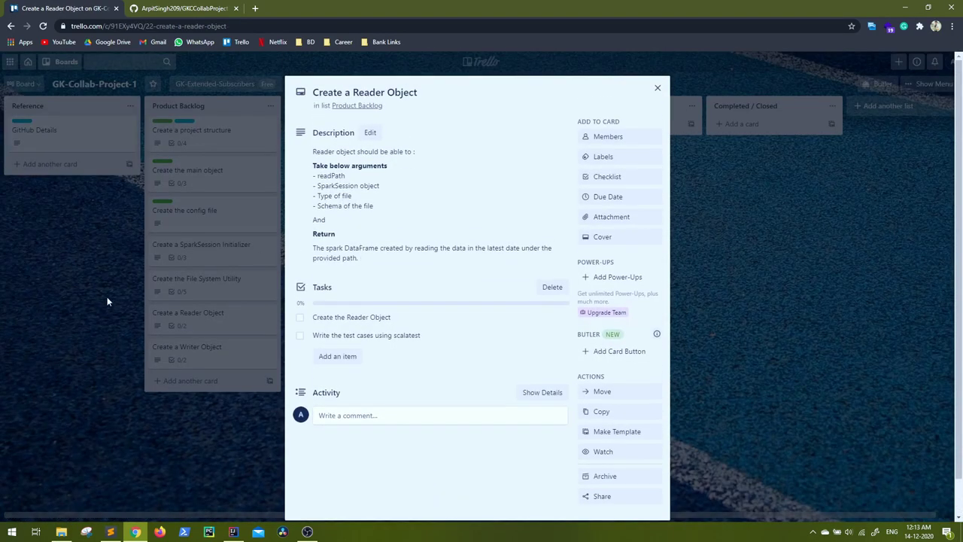
pyautogui.click(110, 298)
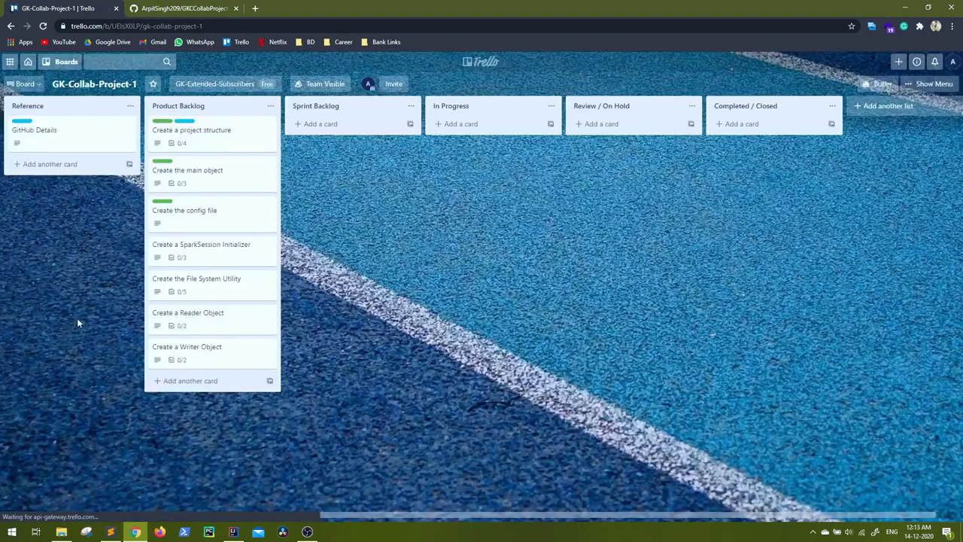
pyautogui.click(200, 351)
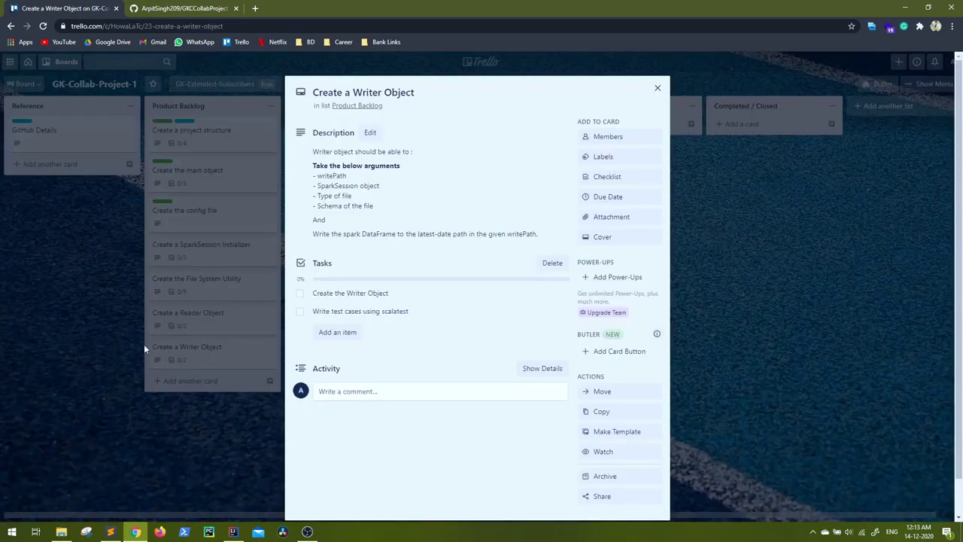
pyautogui.moveTo(311, 175); pyautogui.dragTo(436, 247)
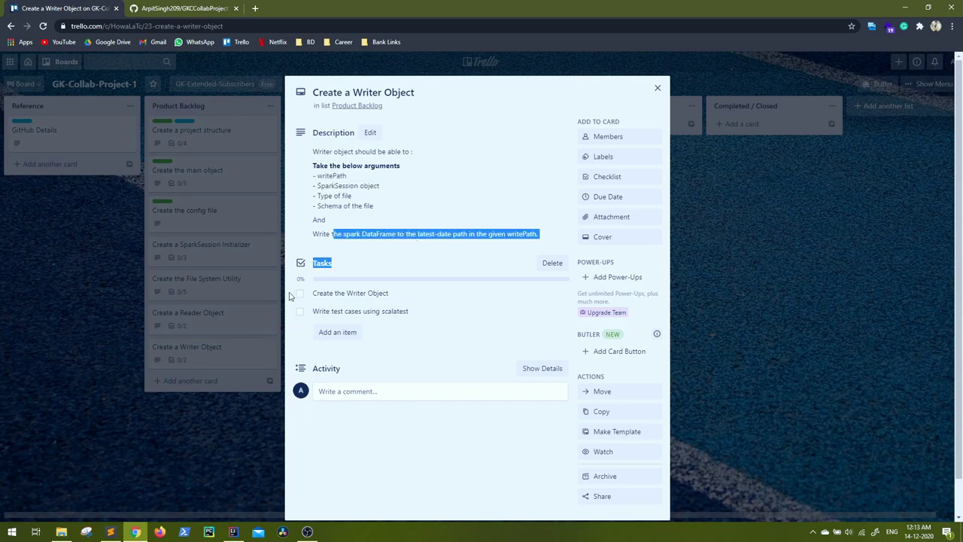
pyautogui.click(793, 299)
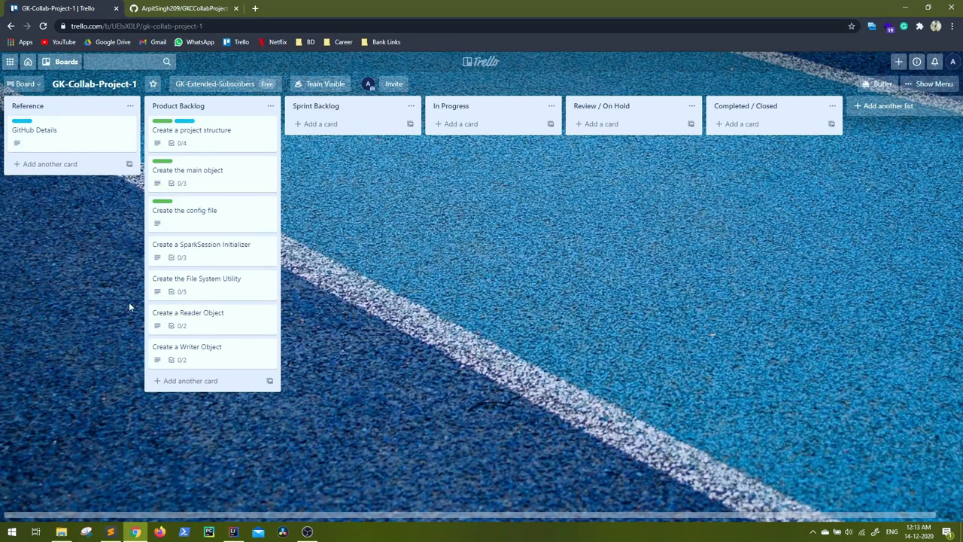
# Check the project's GitHub repository, then return to the Trello board and review the main object and File System Utility cards.
pyautogui.click(160, 9)
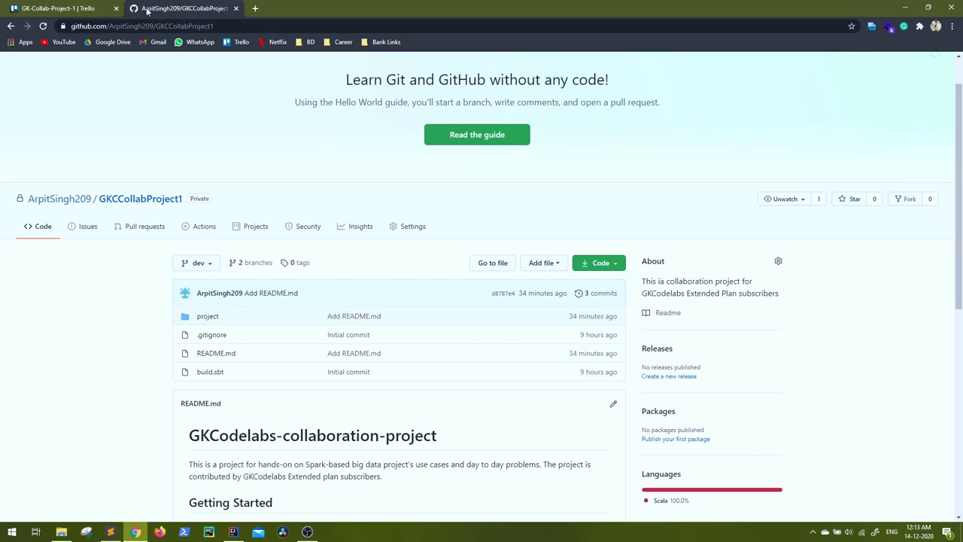
pyautogui.click(64, 9)
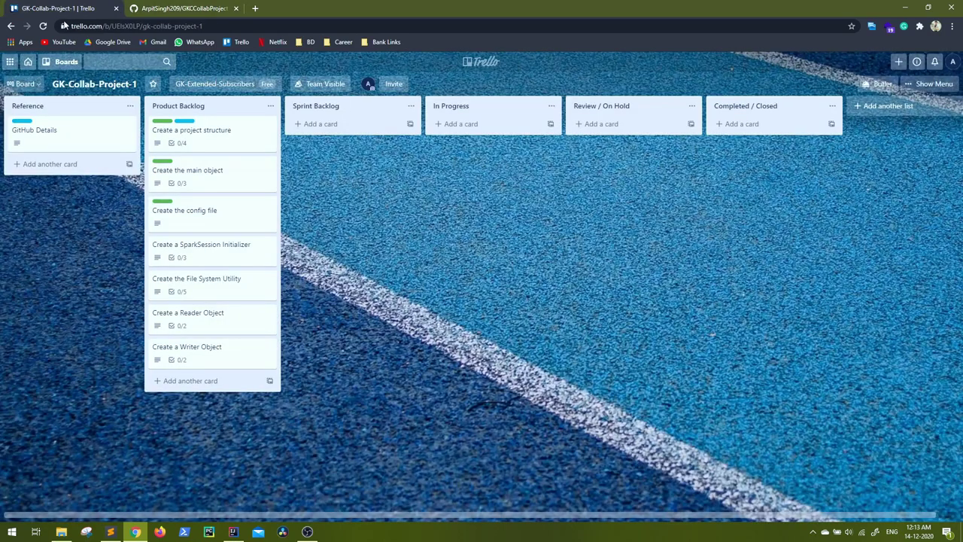
pyautogui.click(195, 172)
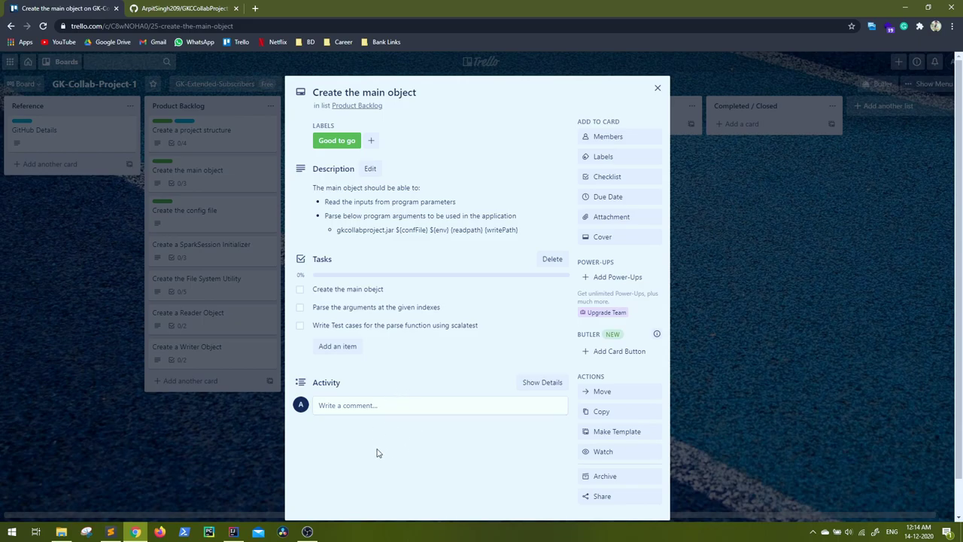
pyautogui.click(166, 453)
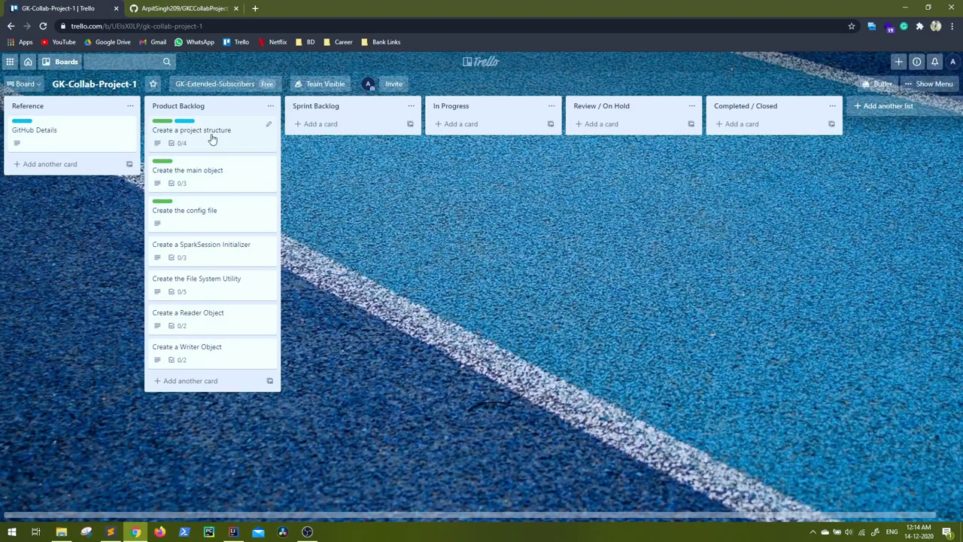
pyautogui.moveTo(225, 140); pyautogui.dragTo(197, 143)
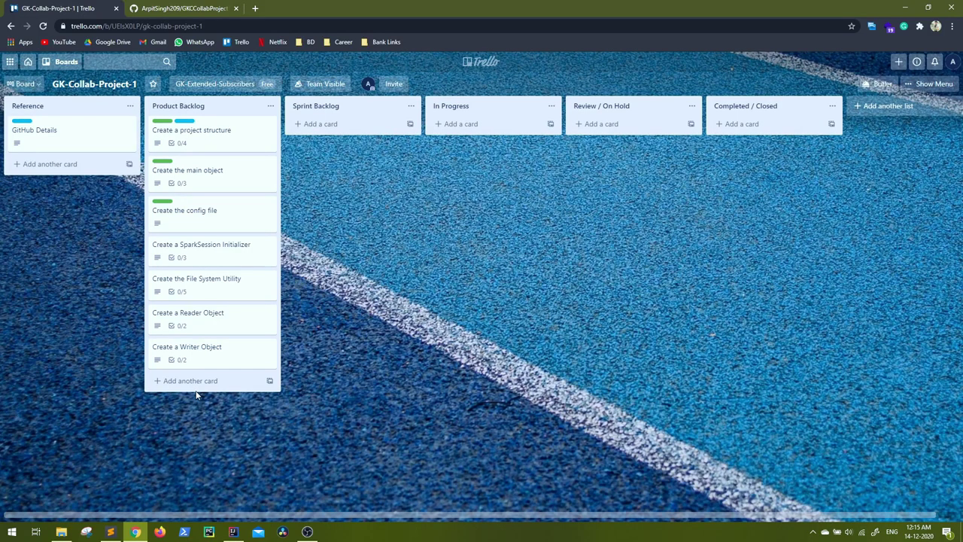
pyautogui.click(204, 279)
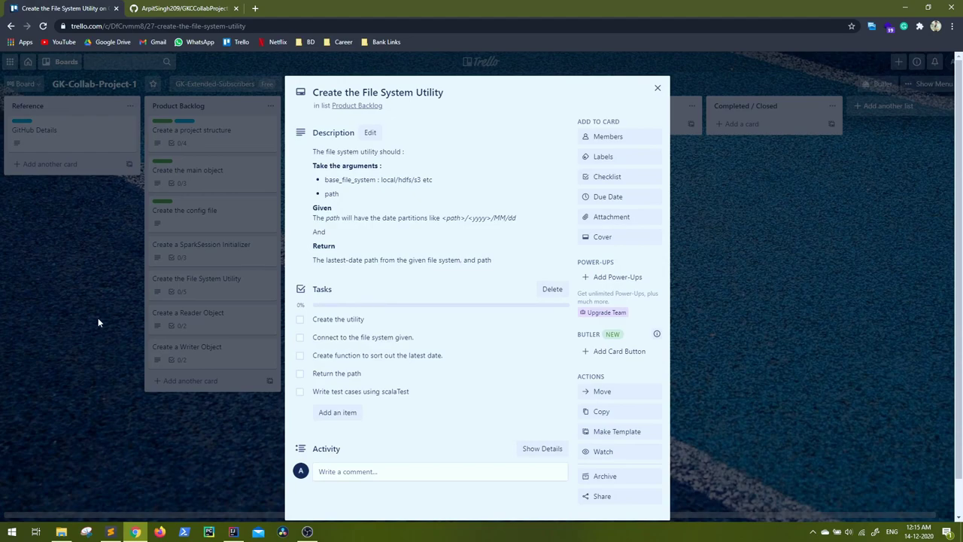
pyautogui.click(98, 320)
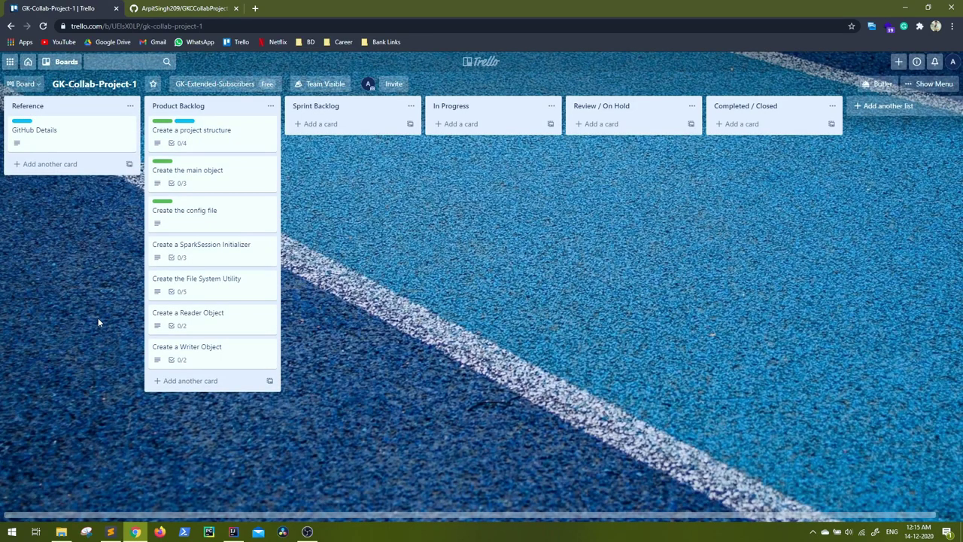